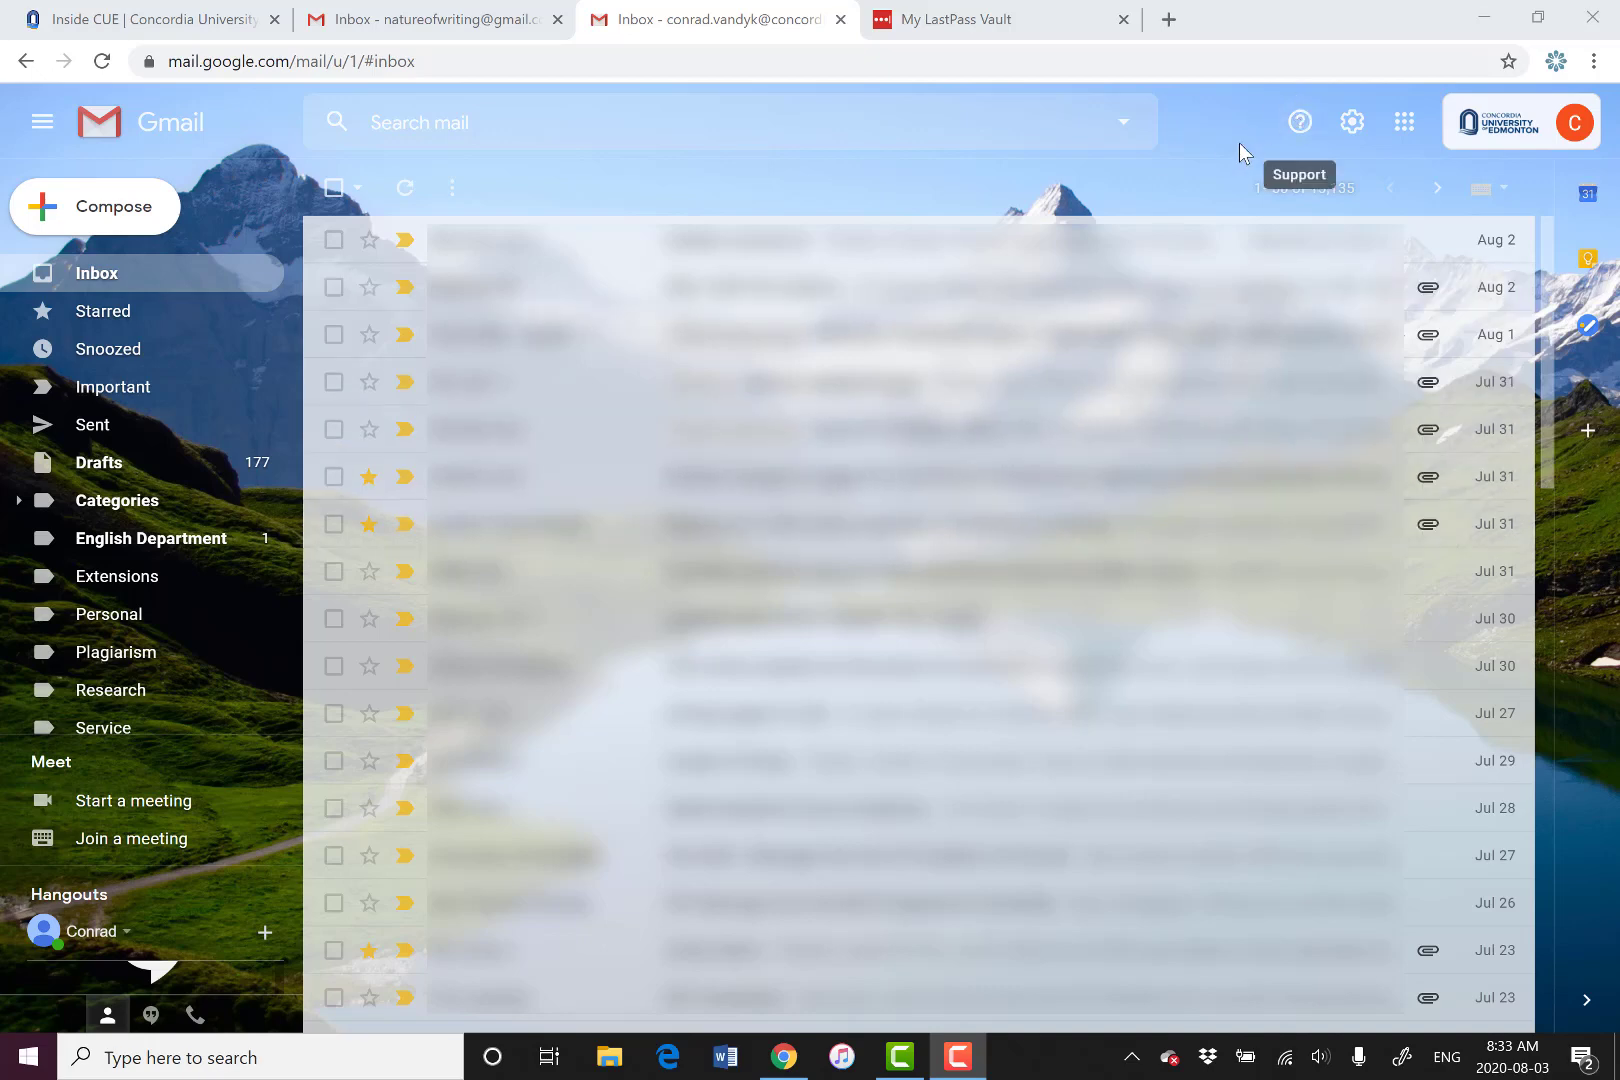
# - Launch Google Calendar from Gmail's apps menu, showing the August 2020 week view
pyautogui.click(1406, 128)
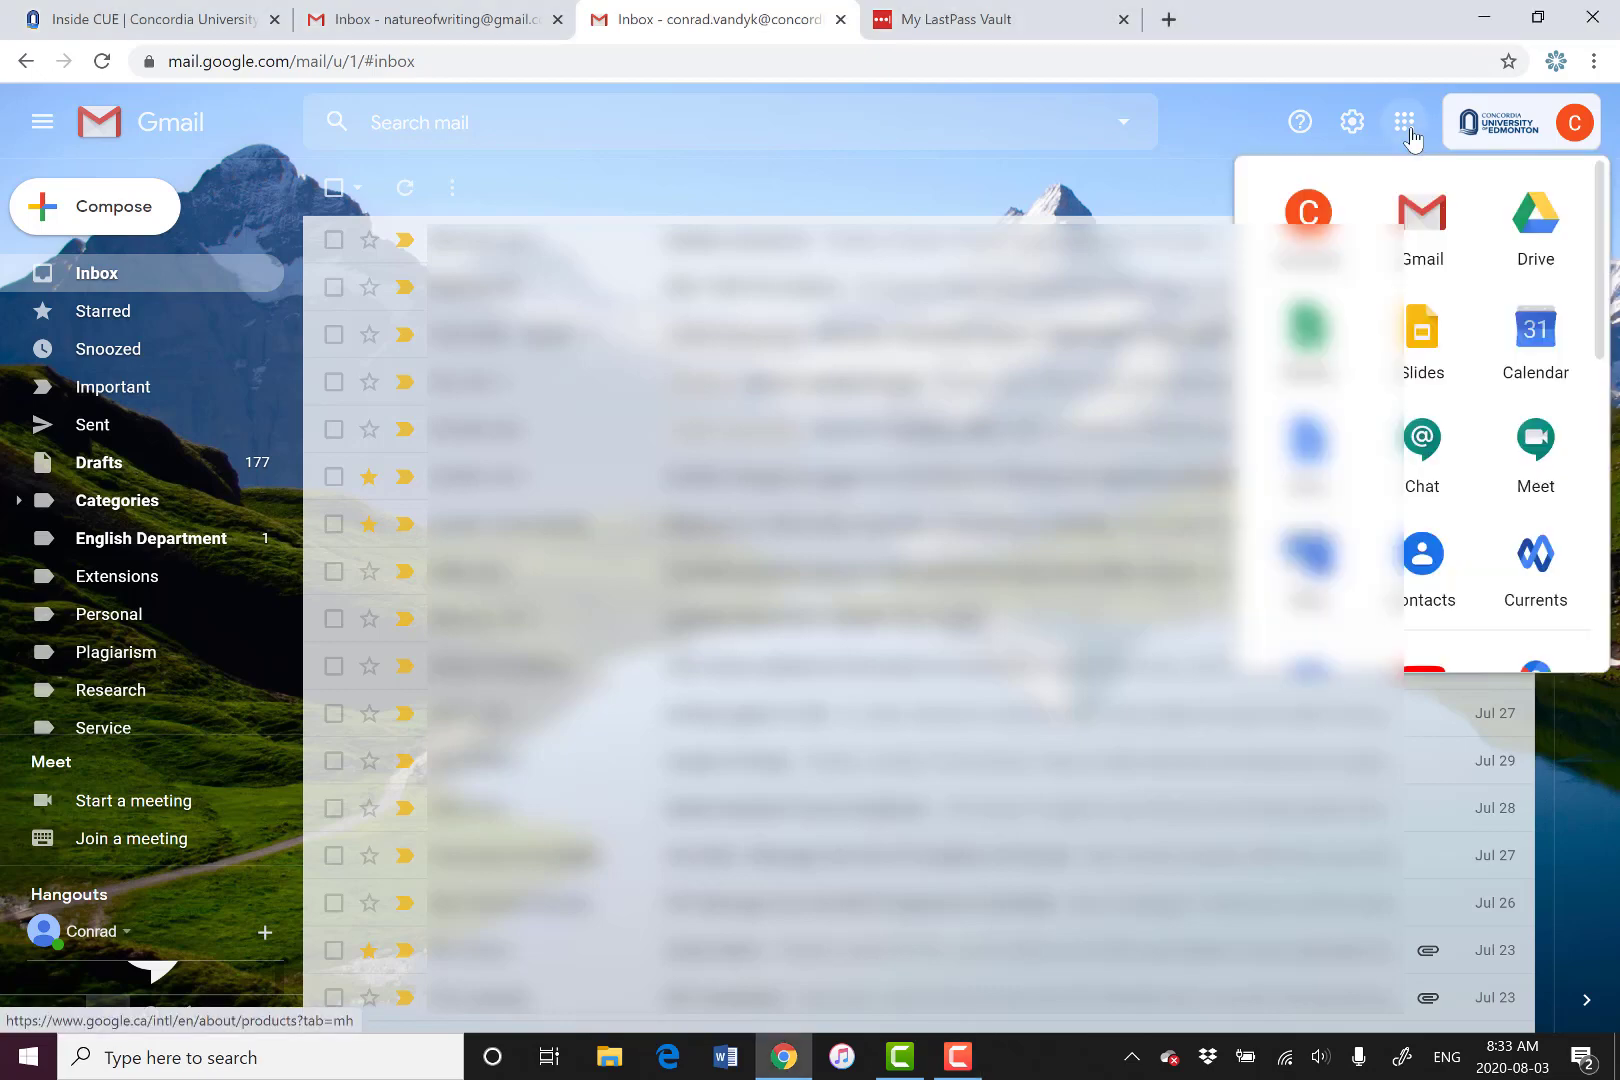
pyautogui.click(1530, 335)
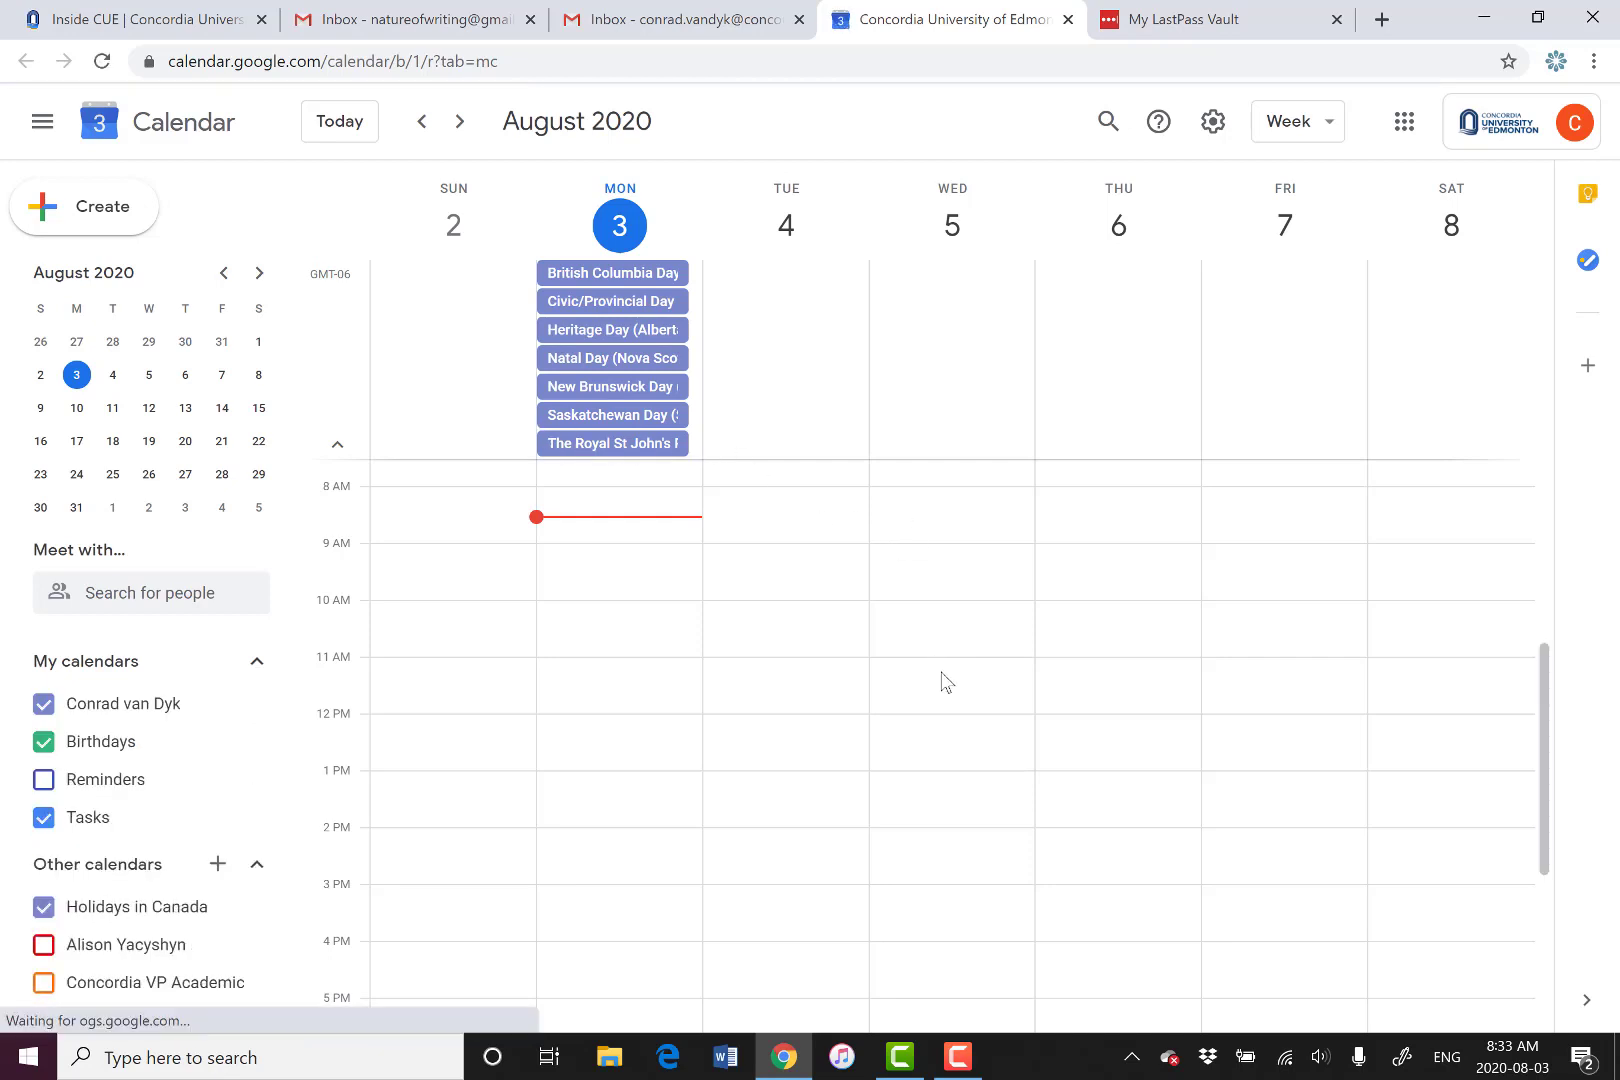
# - Create a Wednesday August 5, 12–1pm entry with Google Meet as appointment slots
pyautogui.click(948, 739)
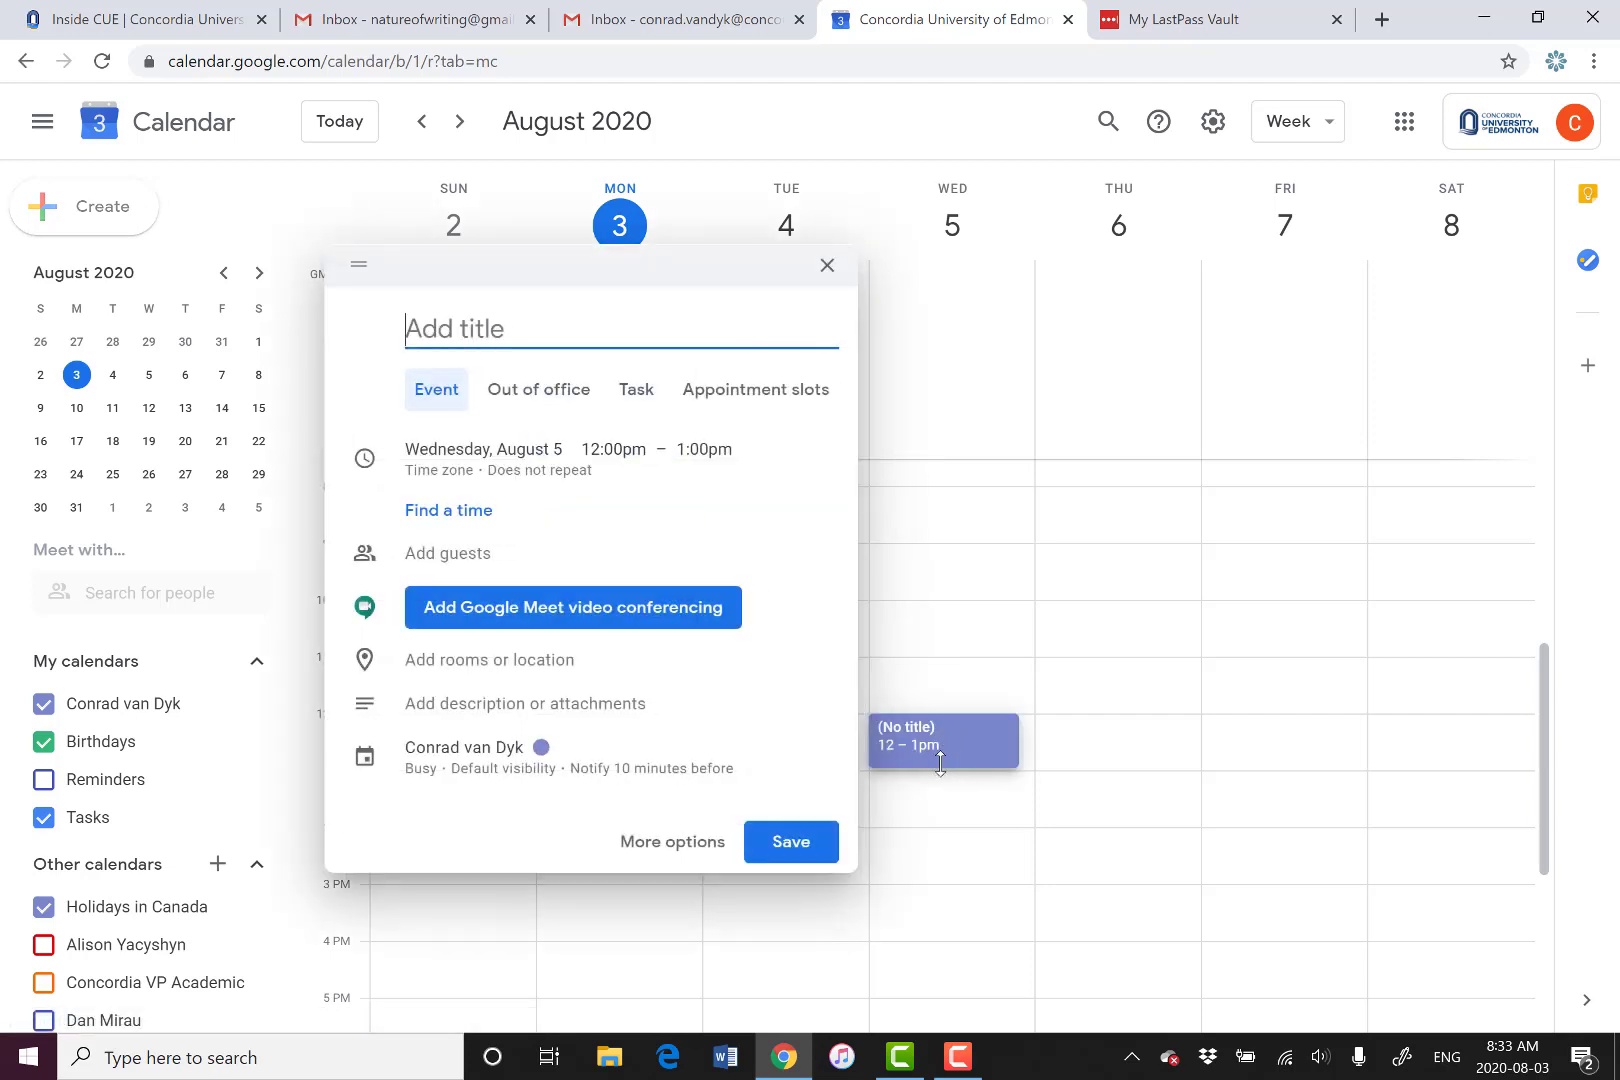
pyautogui.click(495, 618)
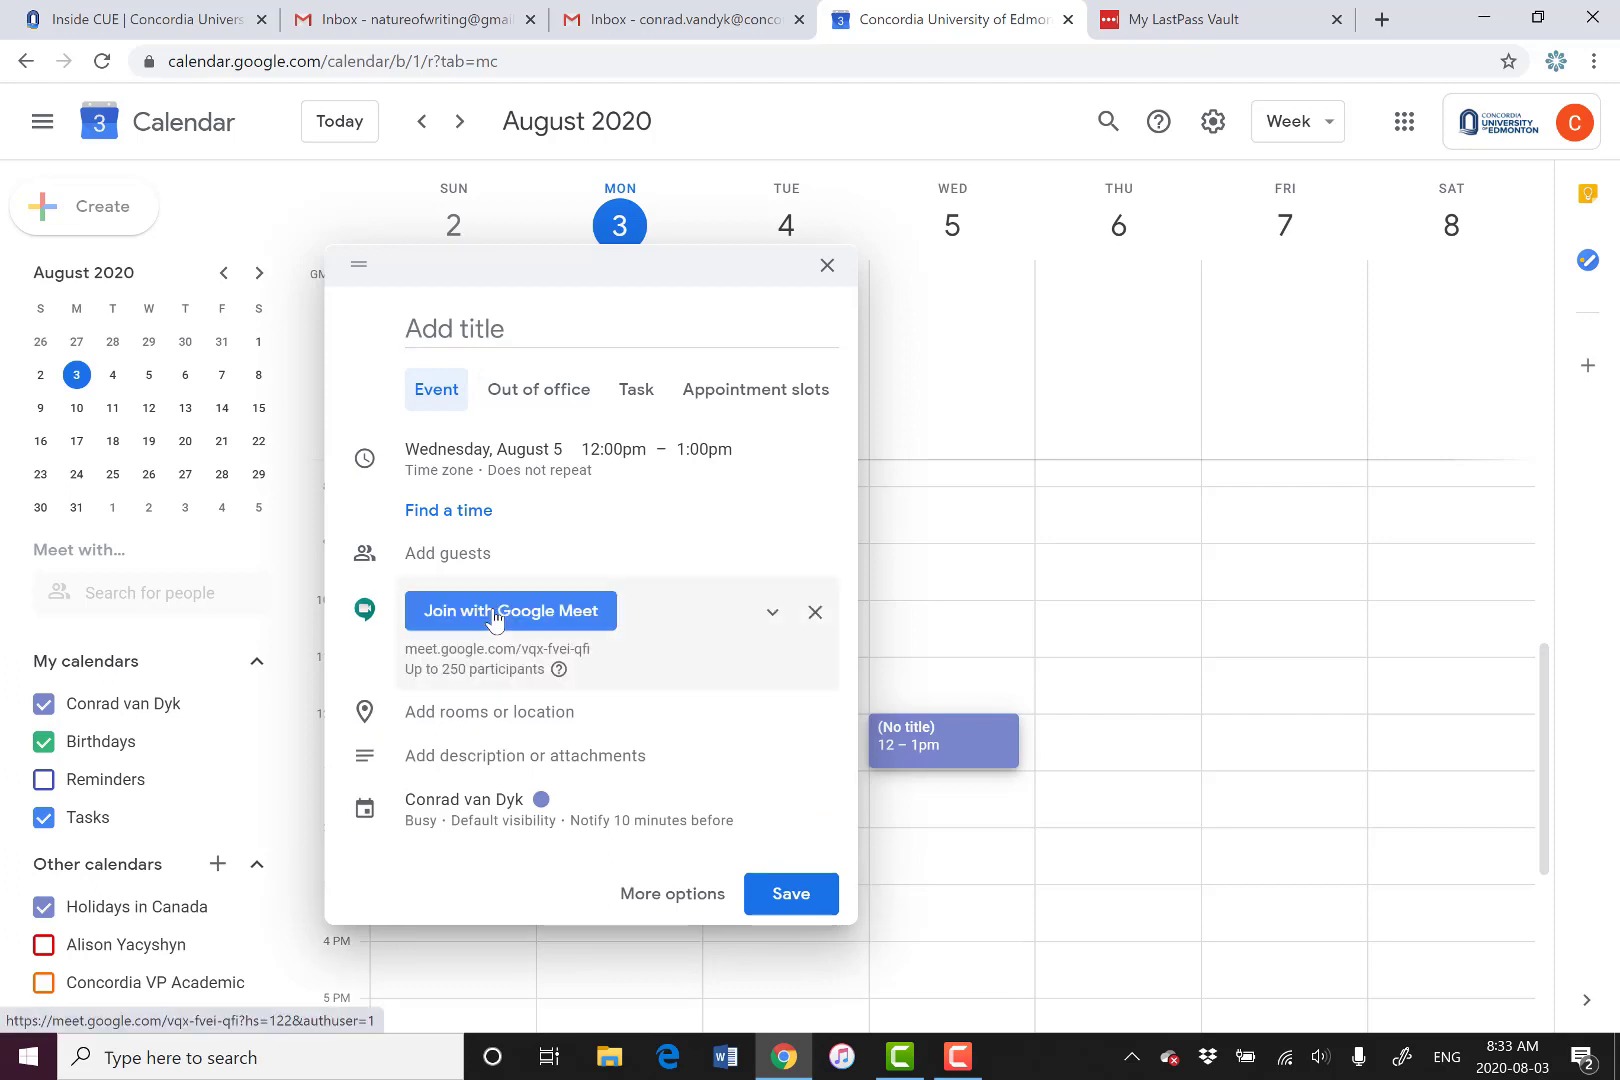
pyautogui.click(760, 400)
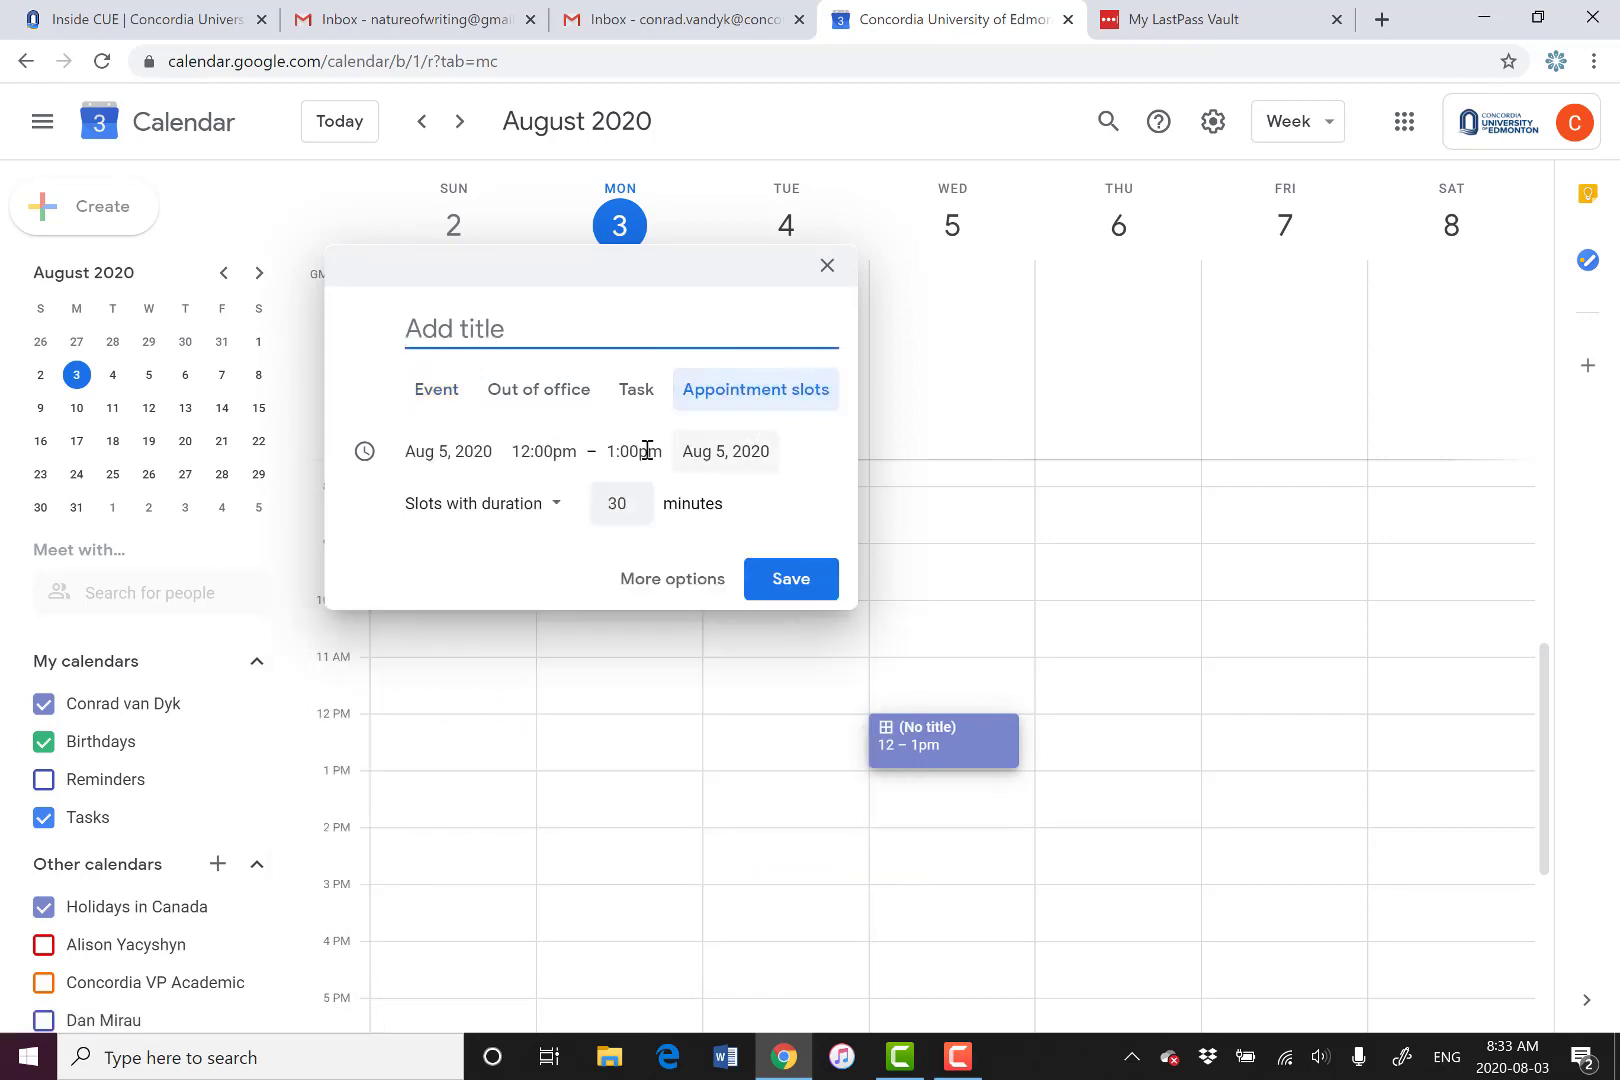
# - Title the slots 'Office Hour' with 15-minute length, repeating weekly on Wednesday
pyautogui.click(670, 580)
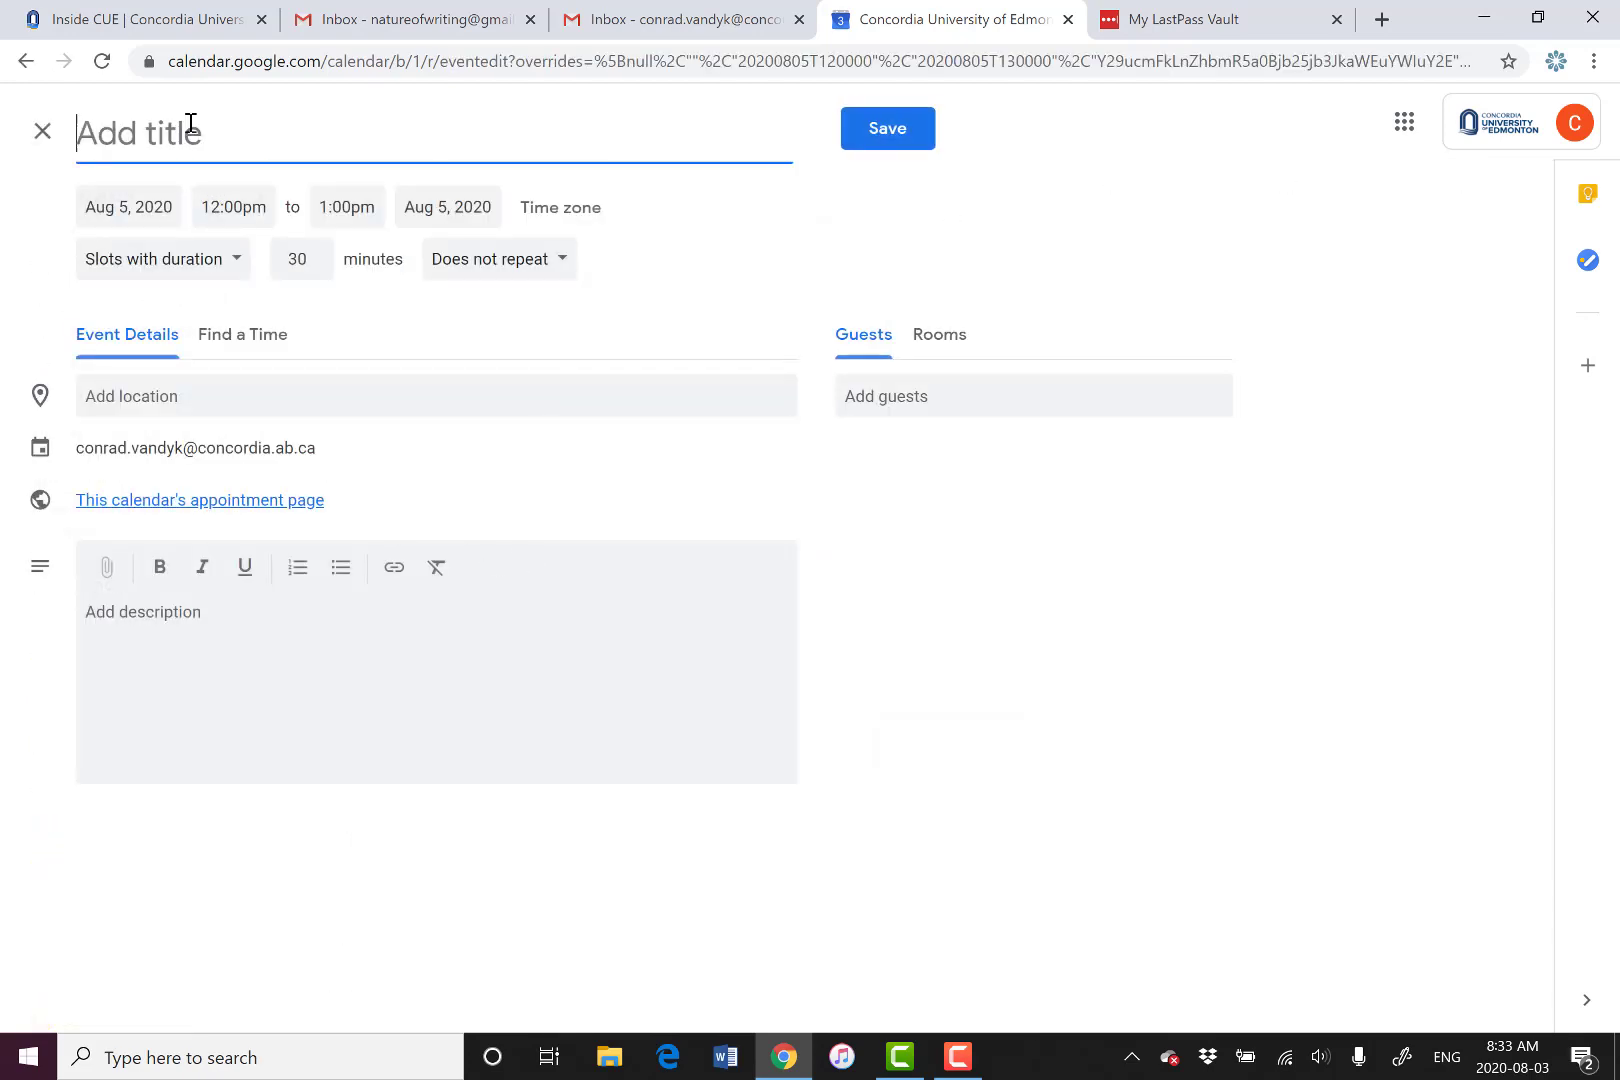
pyautogui.write('Office Hour')
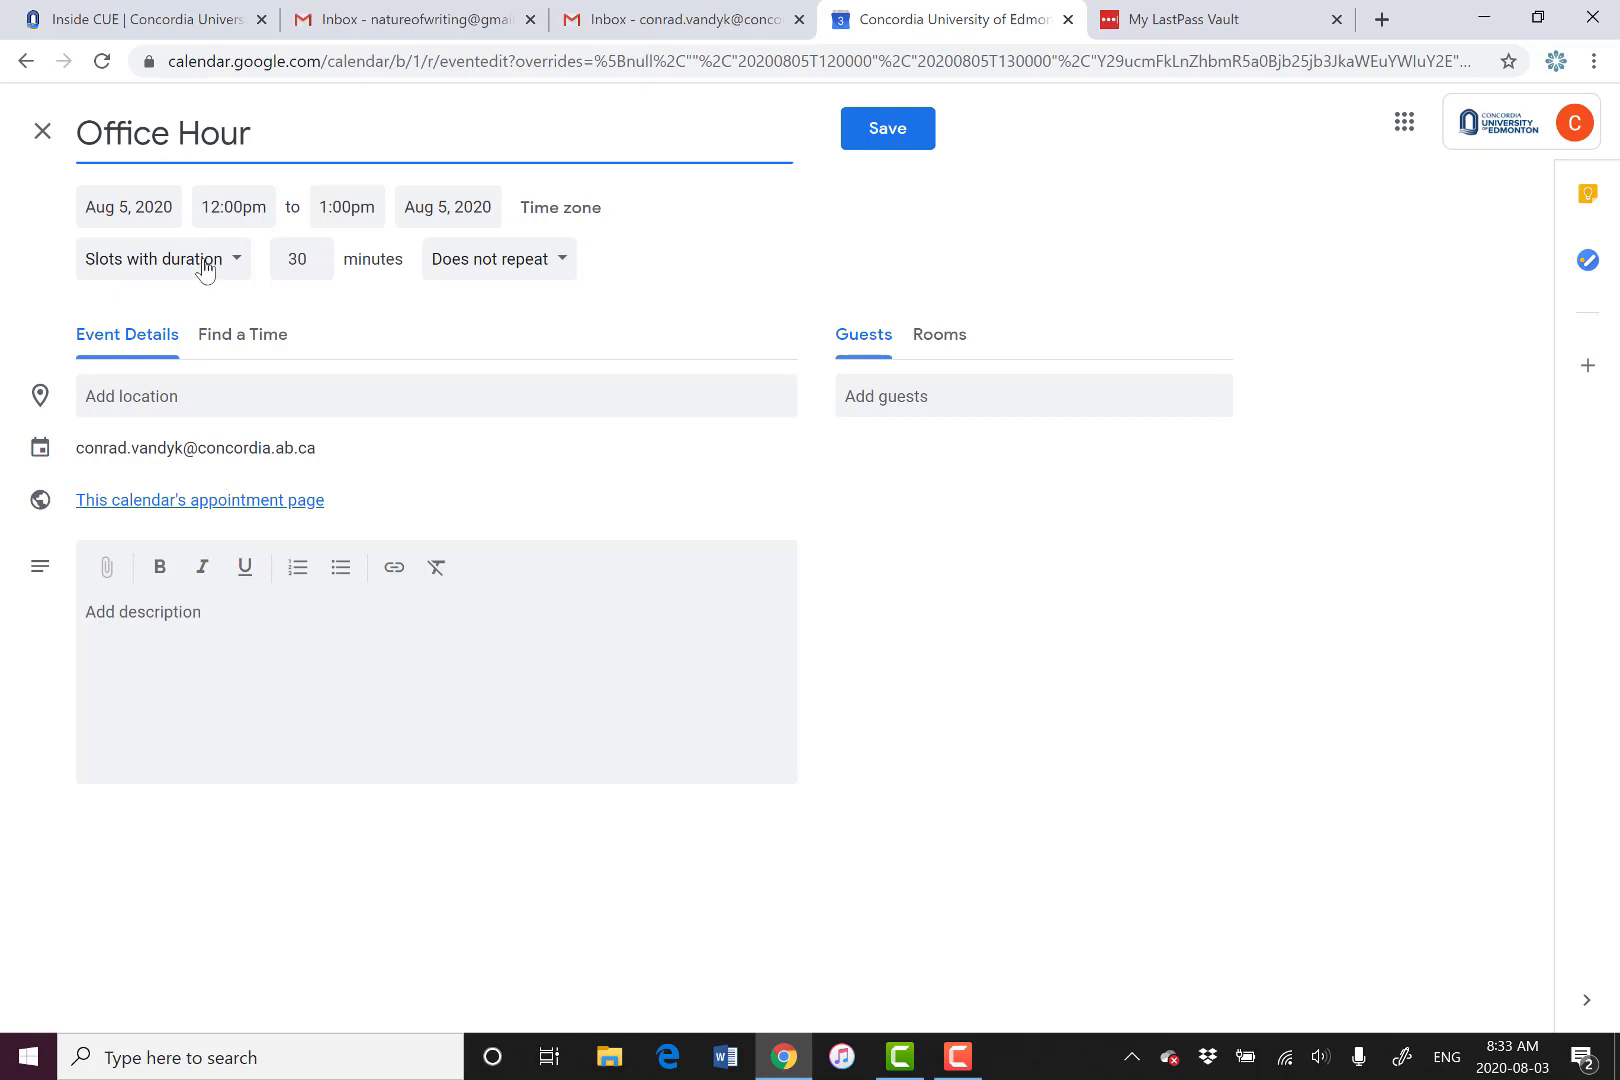
pyautogui.doubleClick(291, 258)
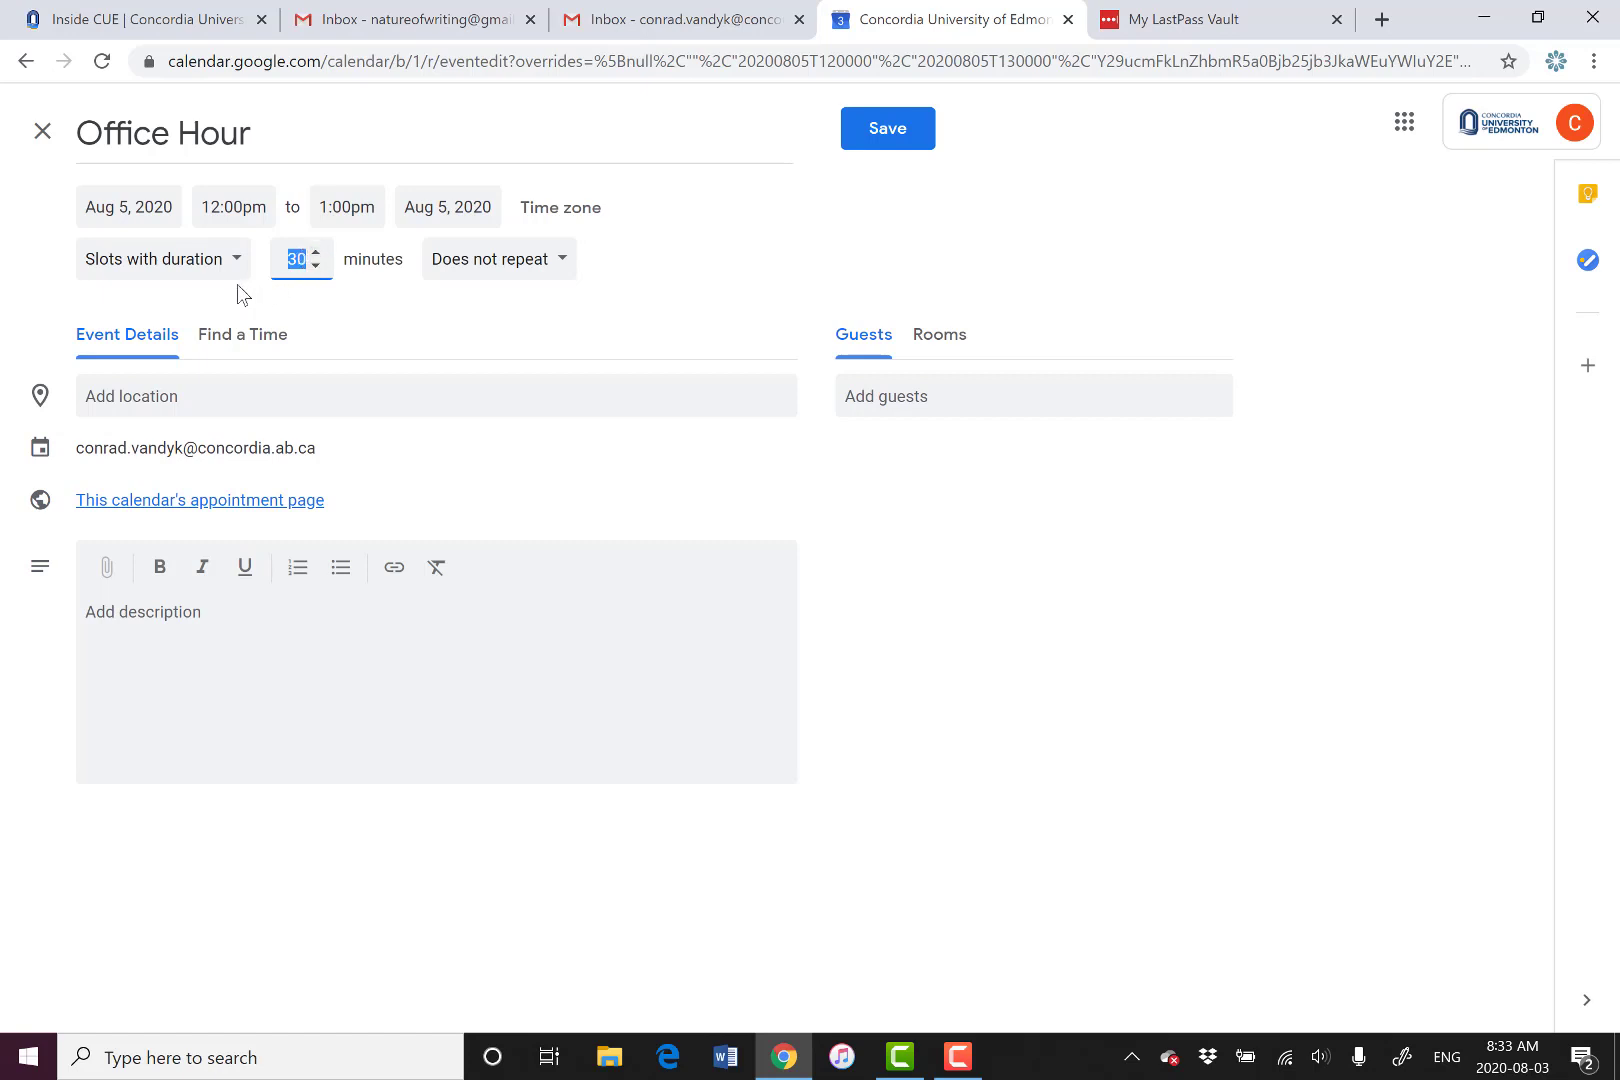
pyautogui.write('15')
pyautogui.click(548, 266)
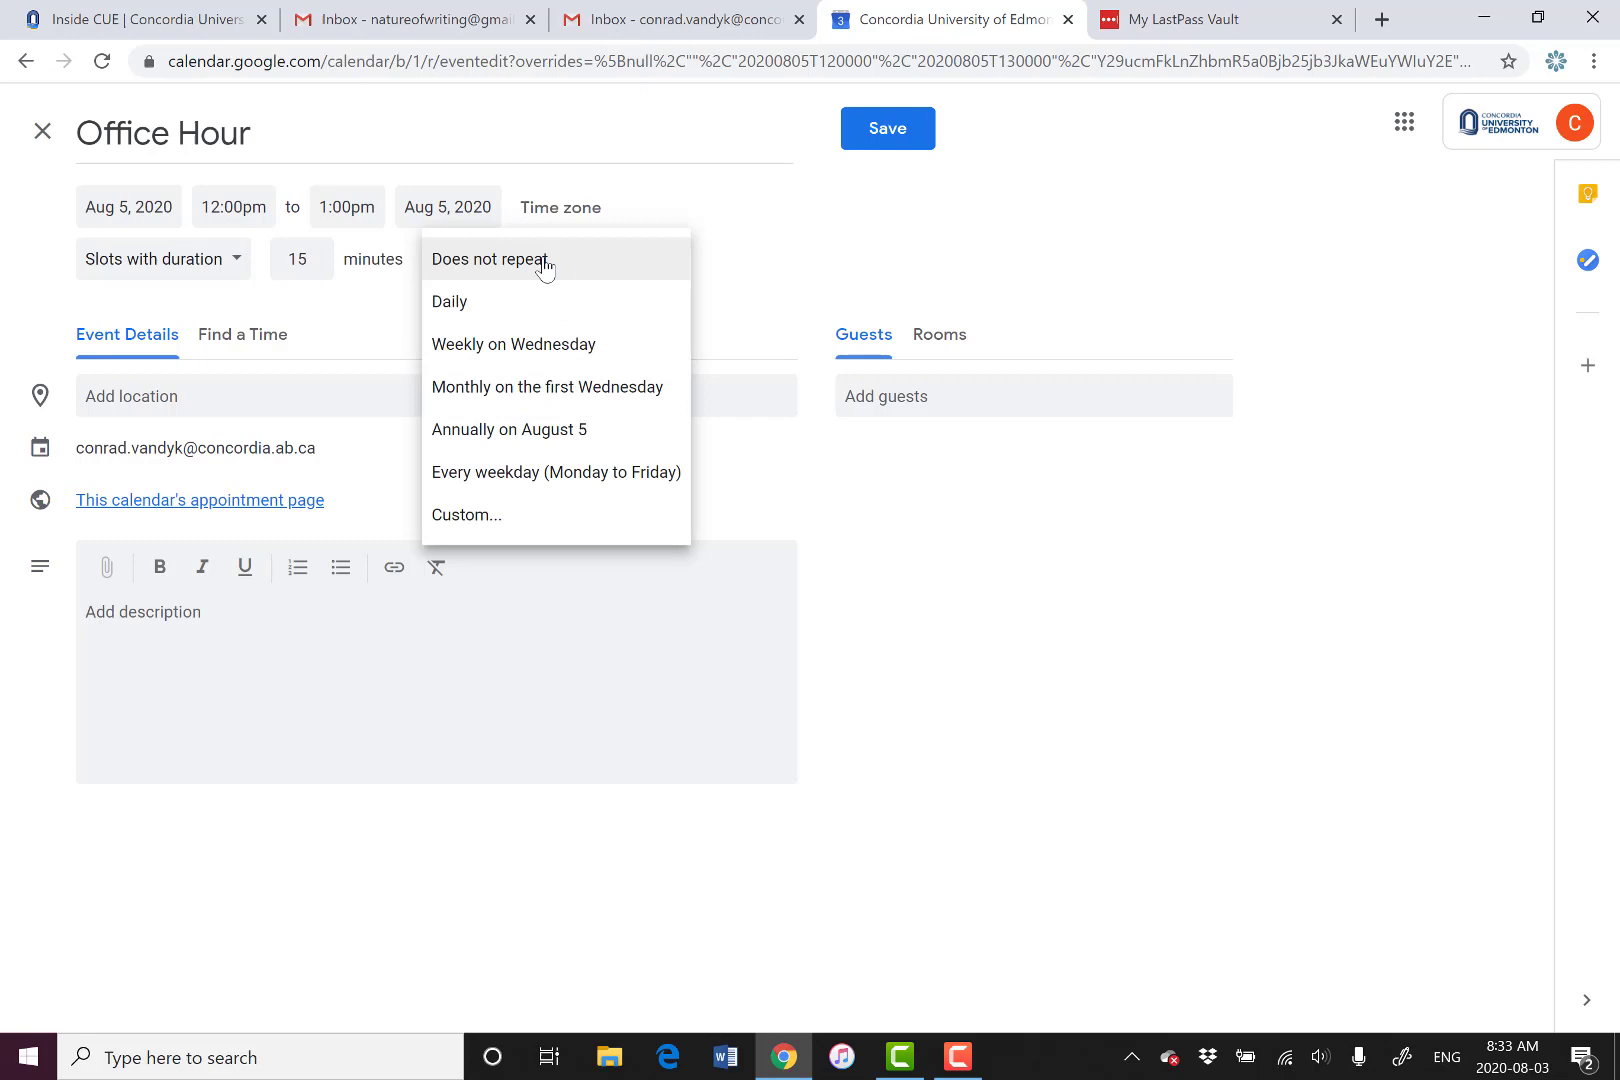
pyautogui.click(527, 348)
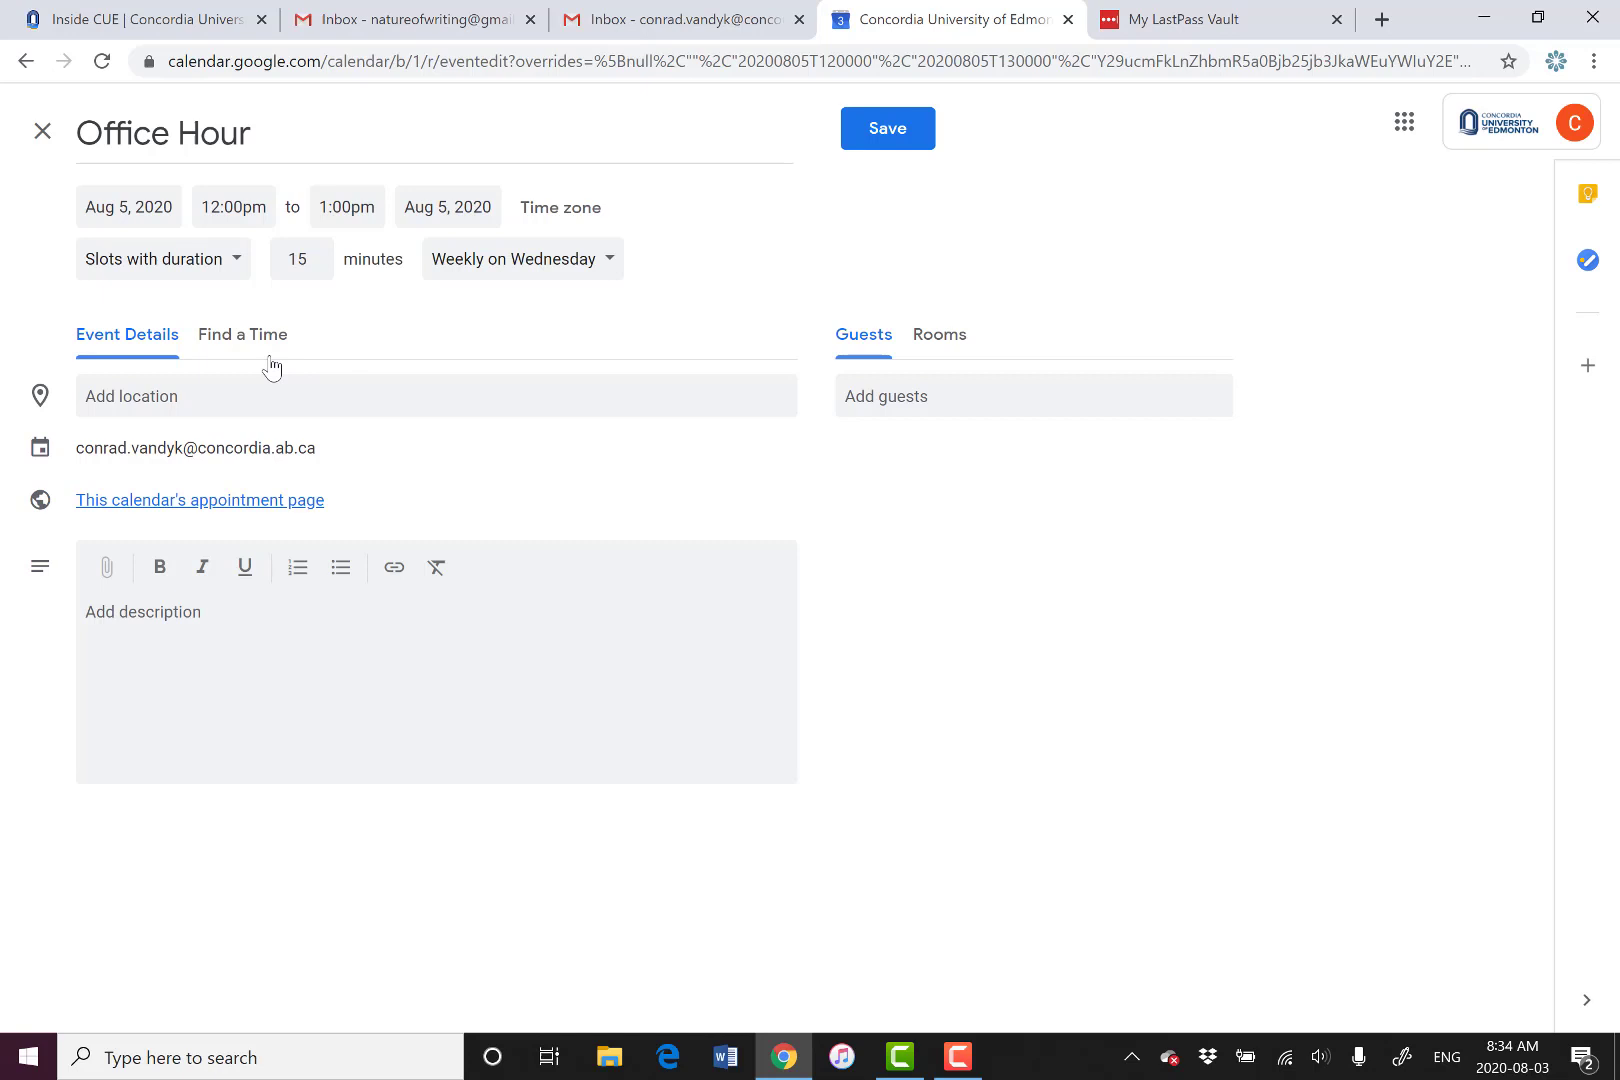
# - Set location 'Google Meet' and description 'Please click on "save" to book an app't.', then save
pyautogui.click(202, 395)
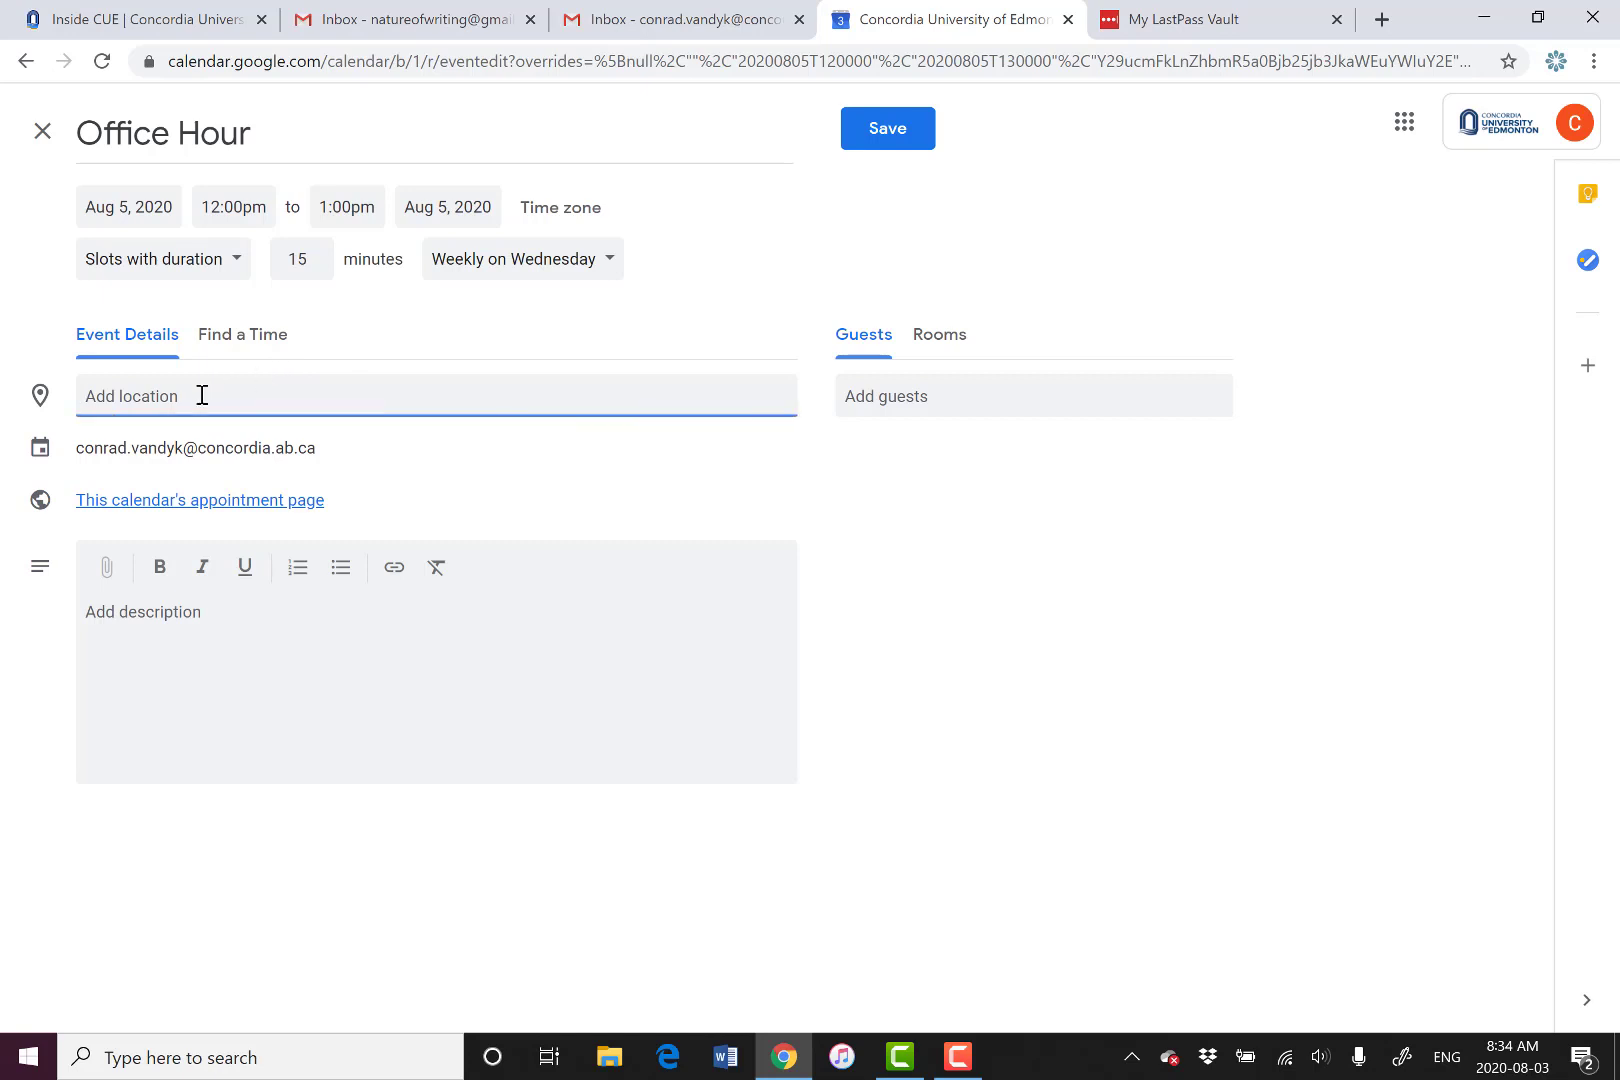
pyautogui.write('Google Meet')
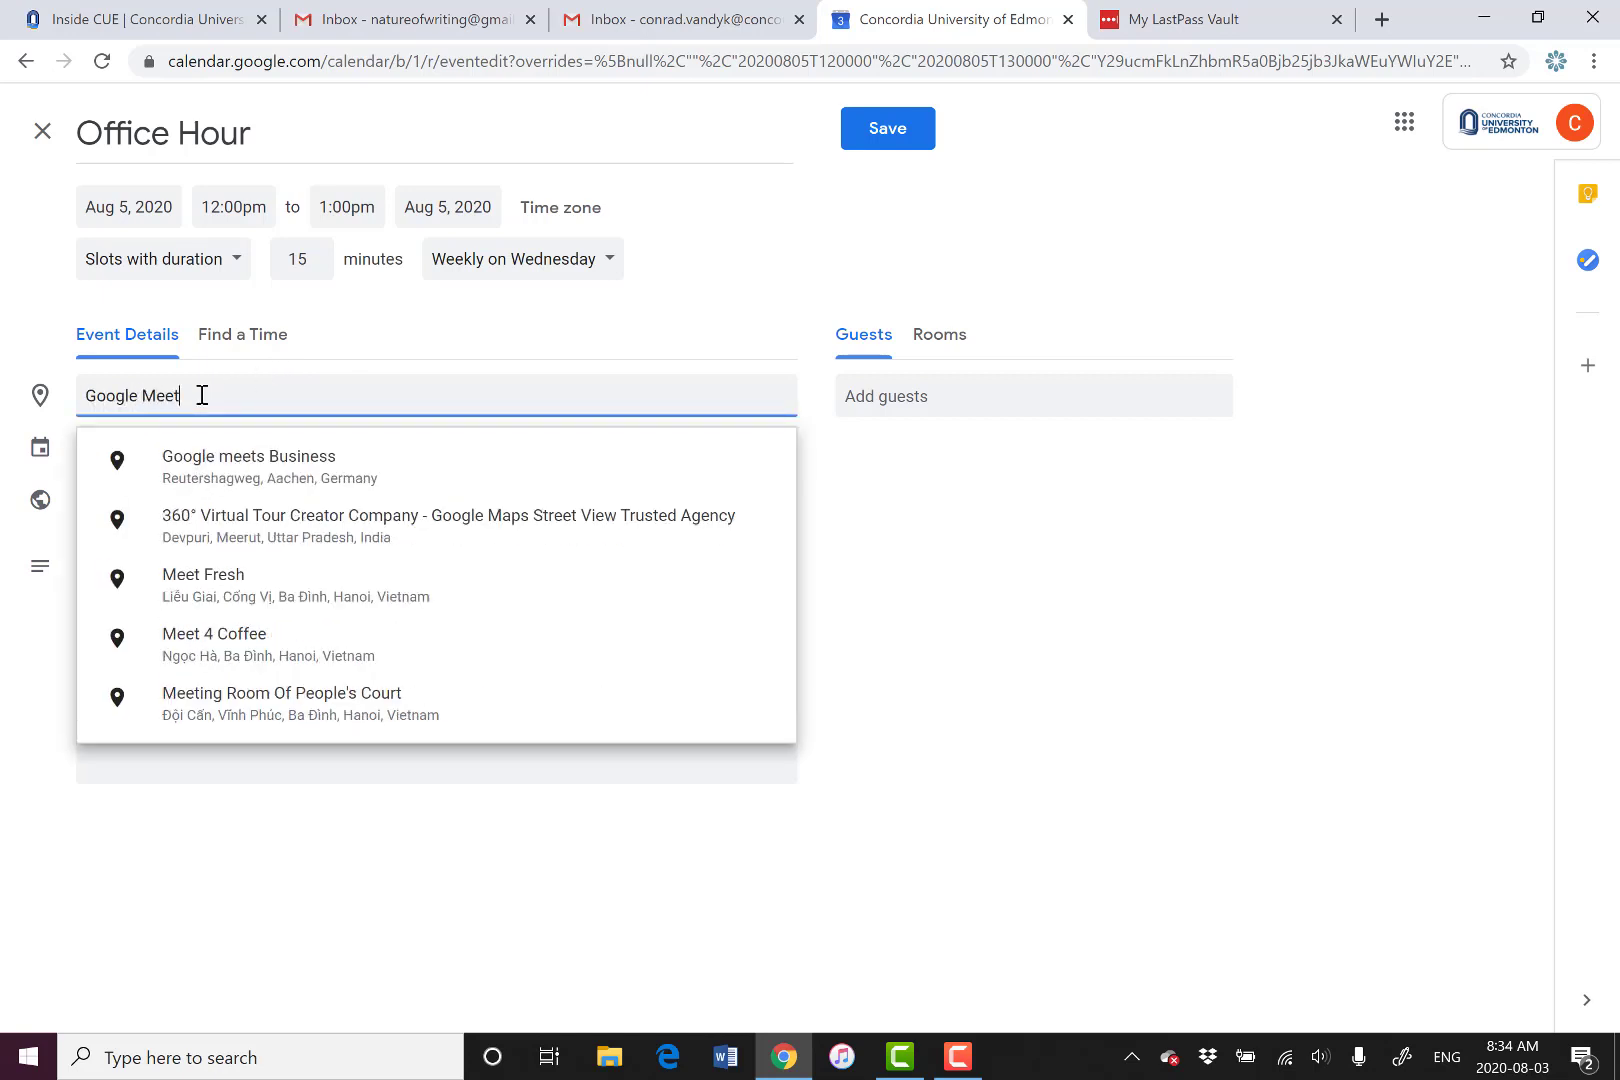
pyautogui.click(540, 332)
pyautogui.click(190, 612)
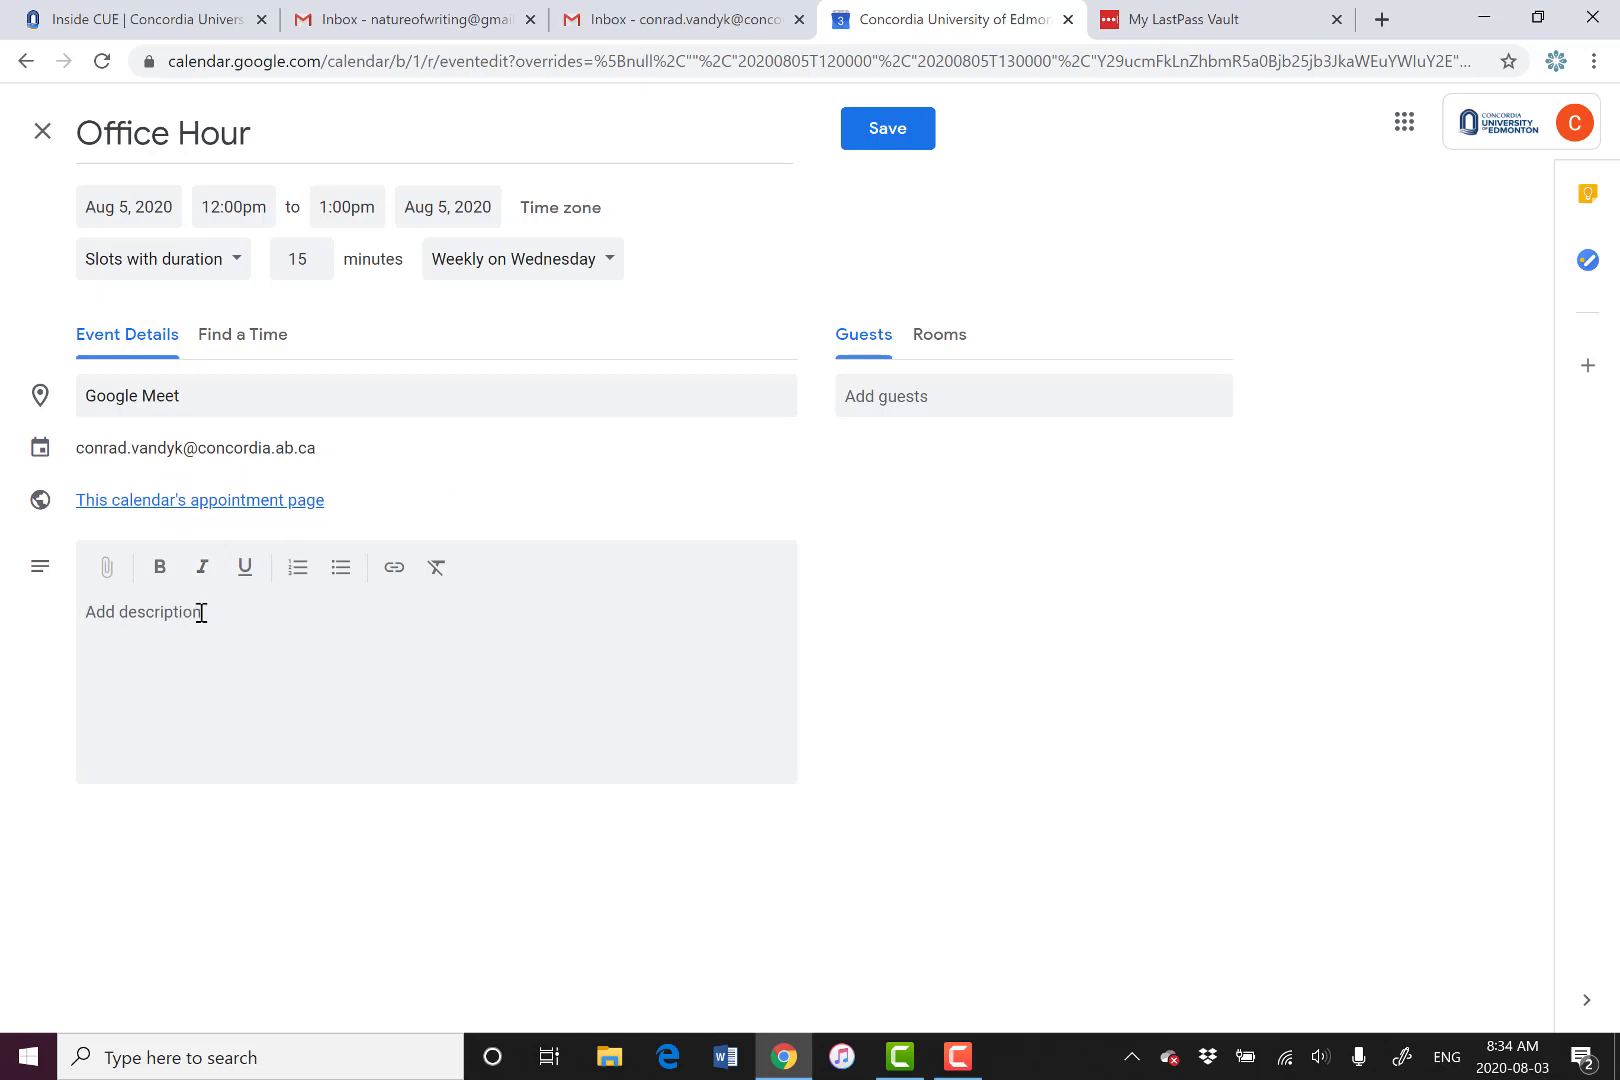
pyautogui.write('Please click on "save" to boo')
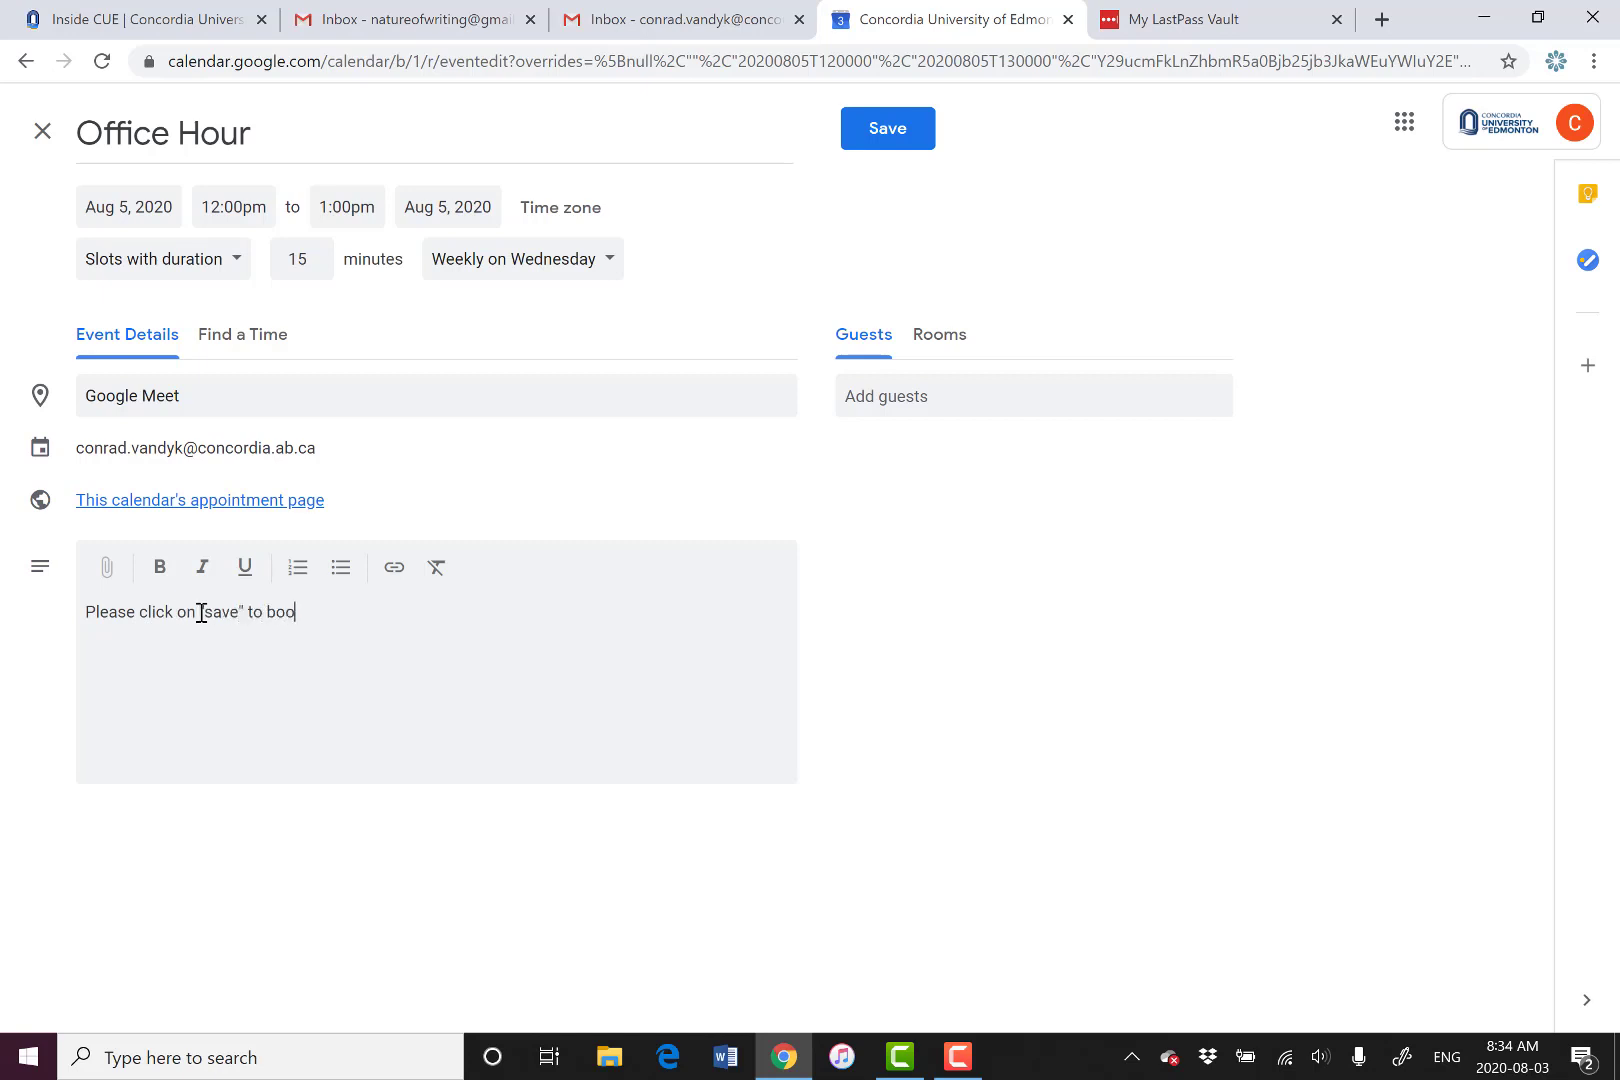
pyautogui.write("k an app't.")
pyautogui.click(897, 138)
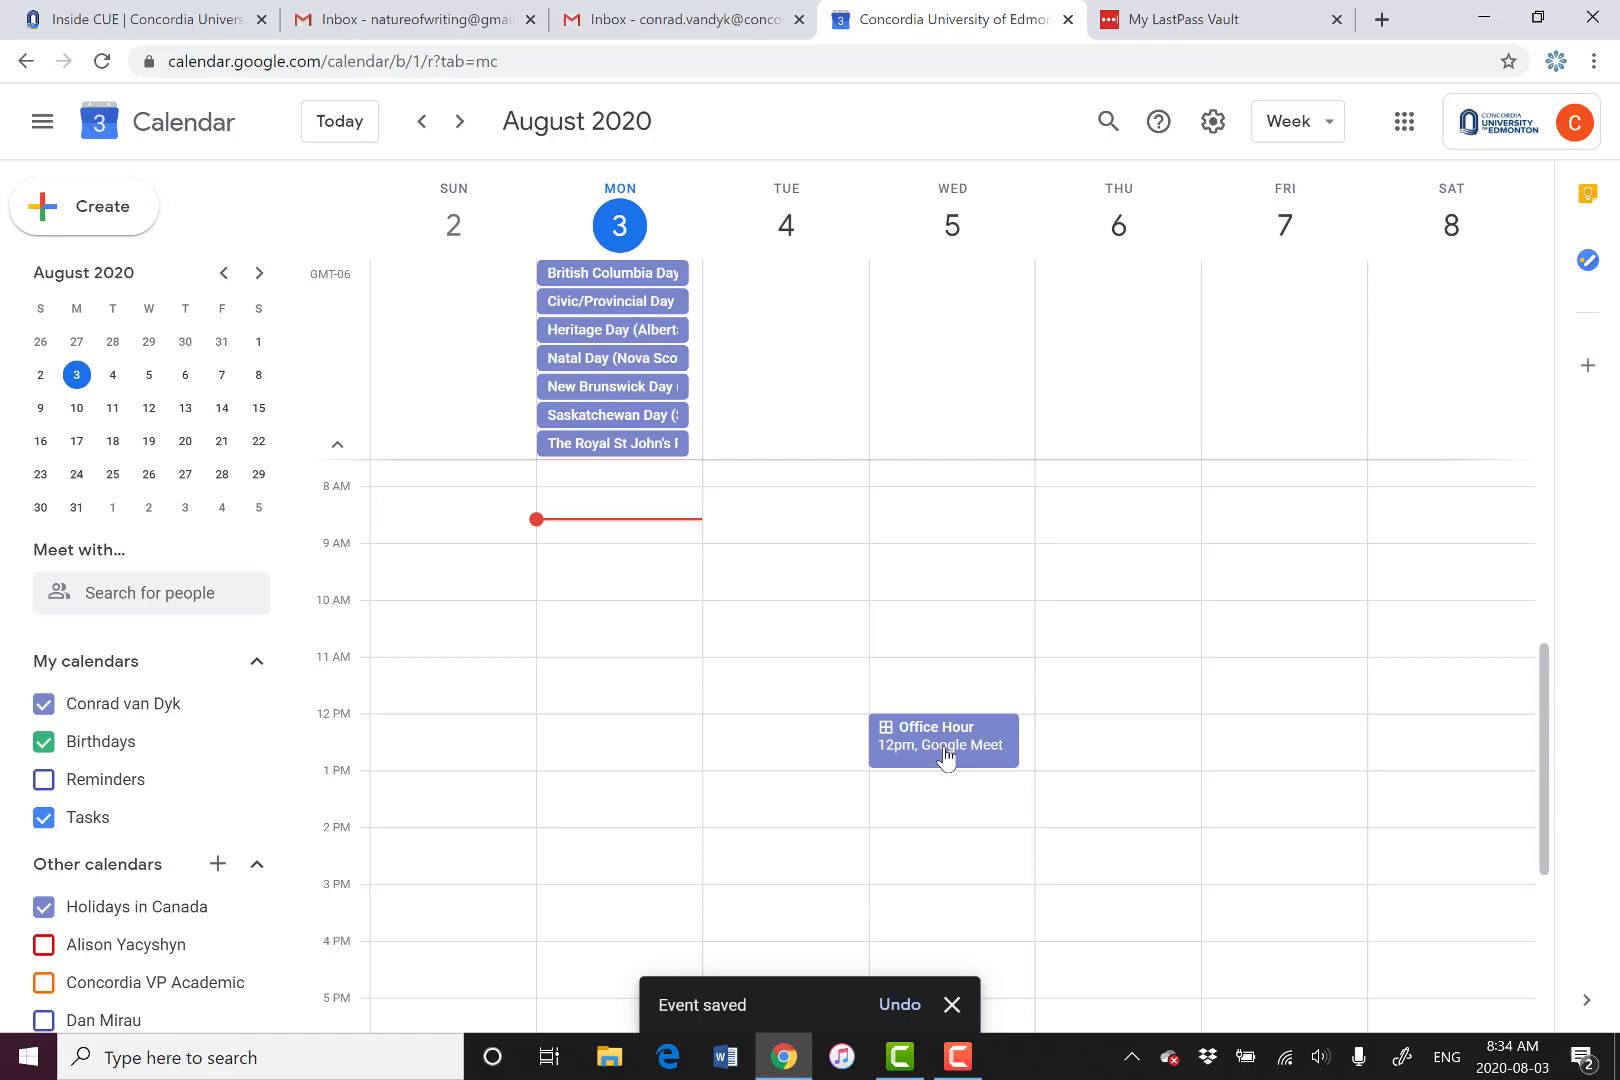
# - Search for a colleague under Meet with… and overlay their schedule on the week view
pyautogui.click(157, 597)
pyautogui.write('re')
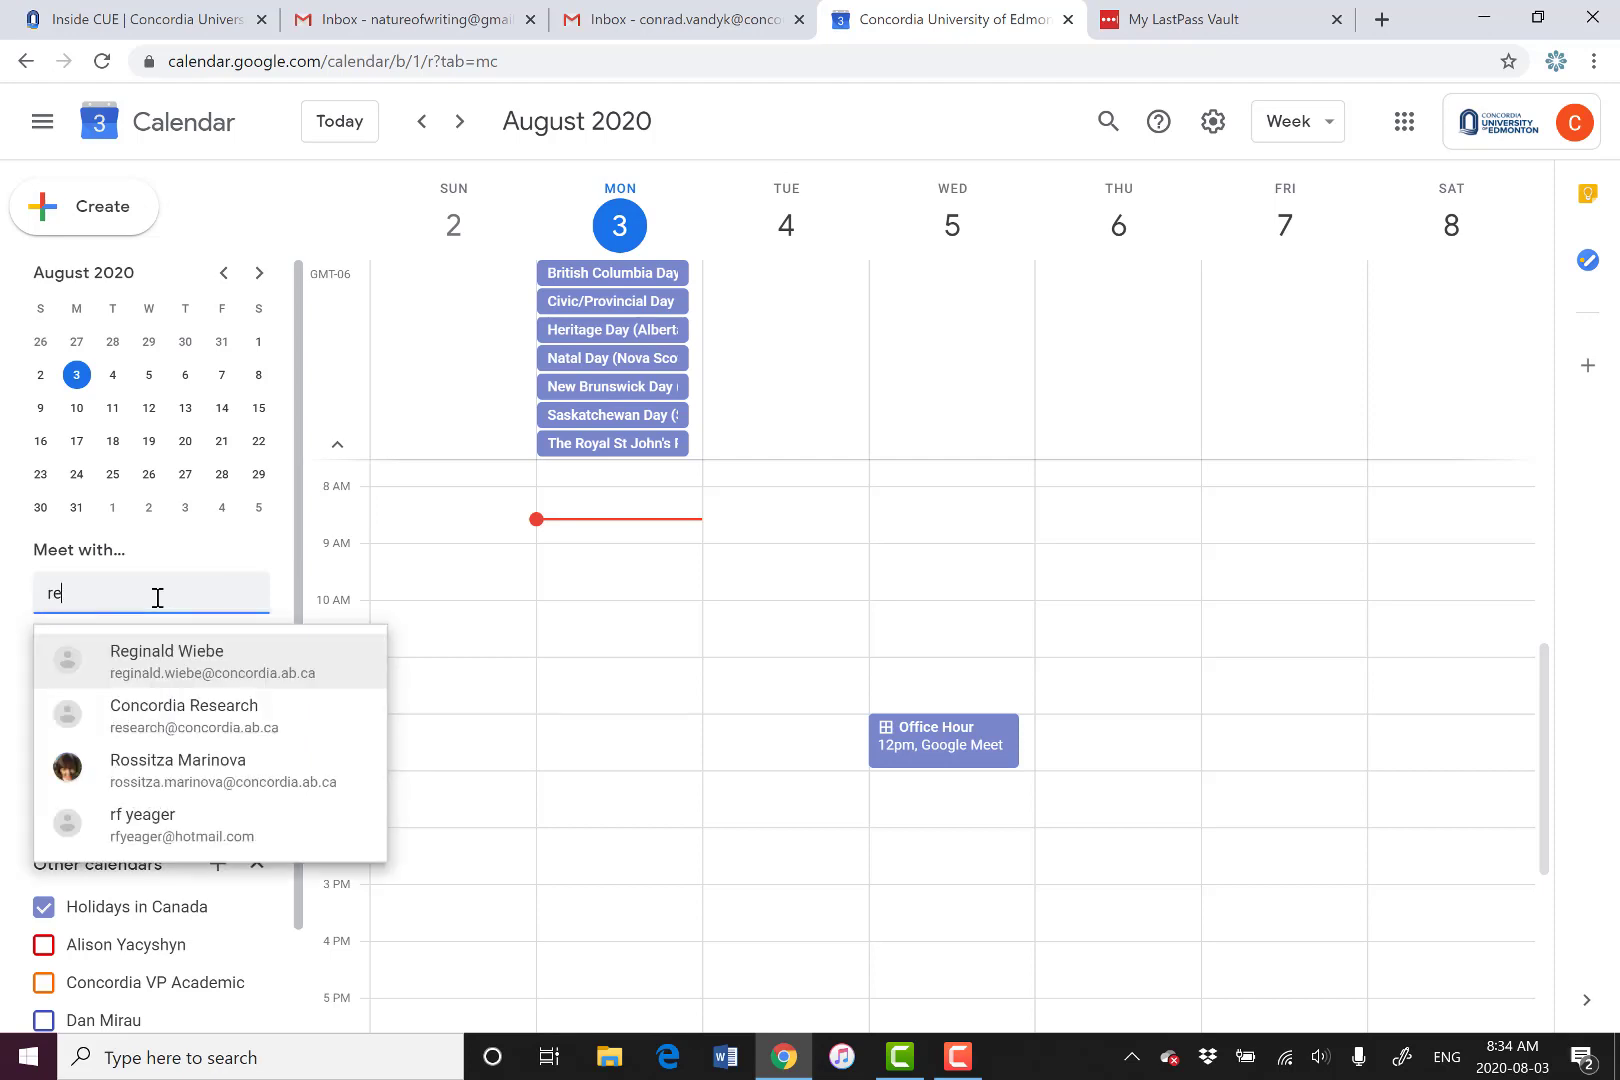
pyautogui.write('g')
pyautogui.click(189, 662)
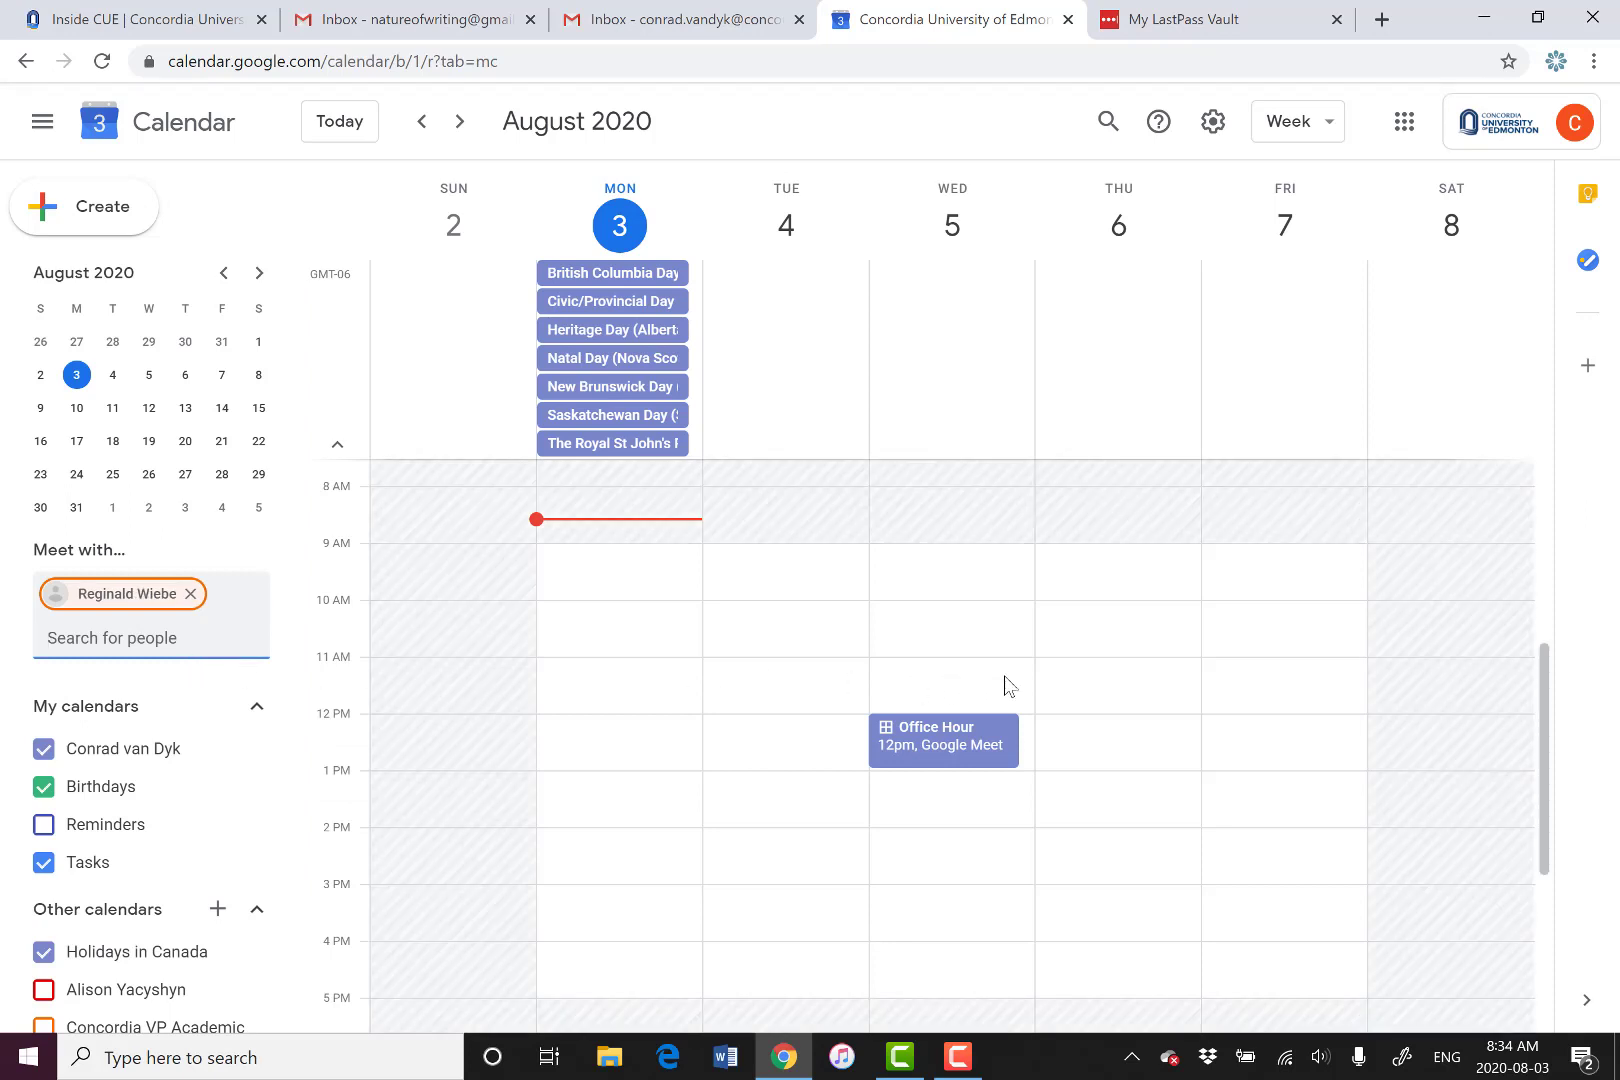
pyautogui.scroll(-2, 1005, 690)
pyautogui.scroll(2, 1005, 703)
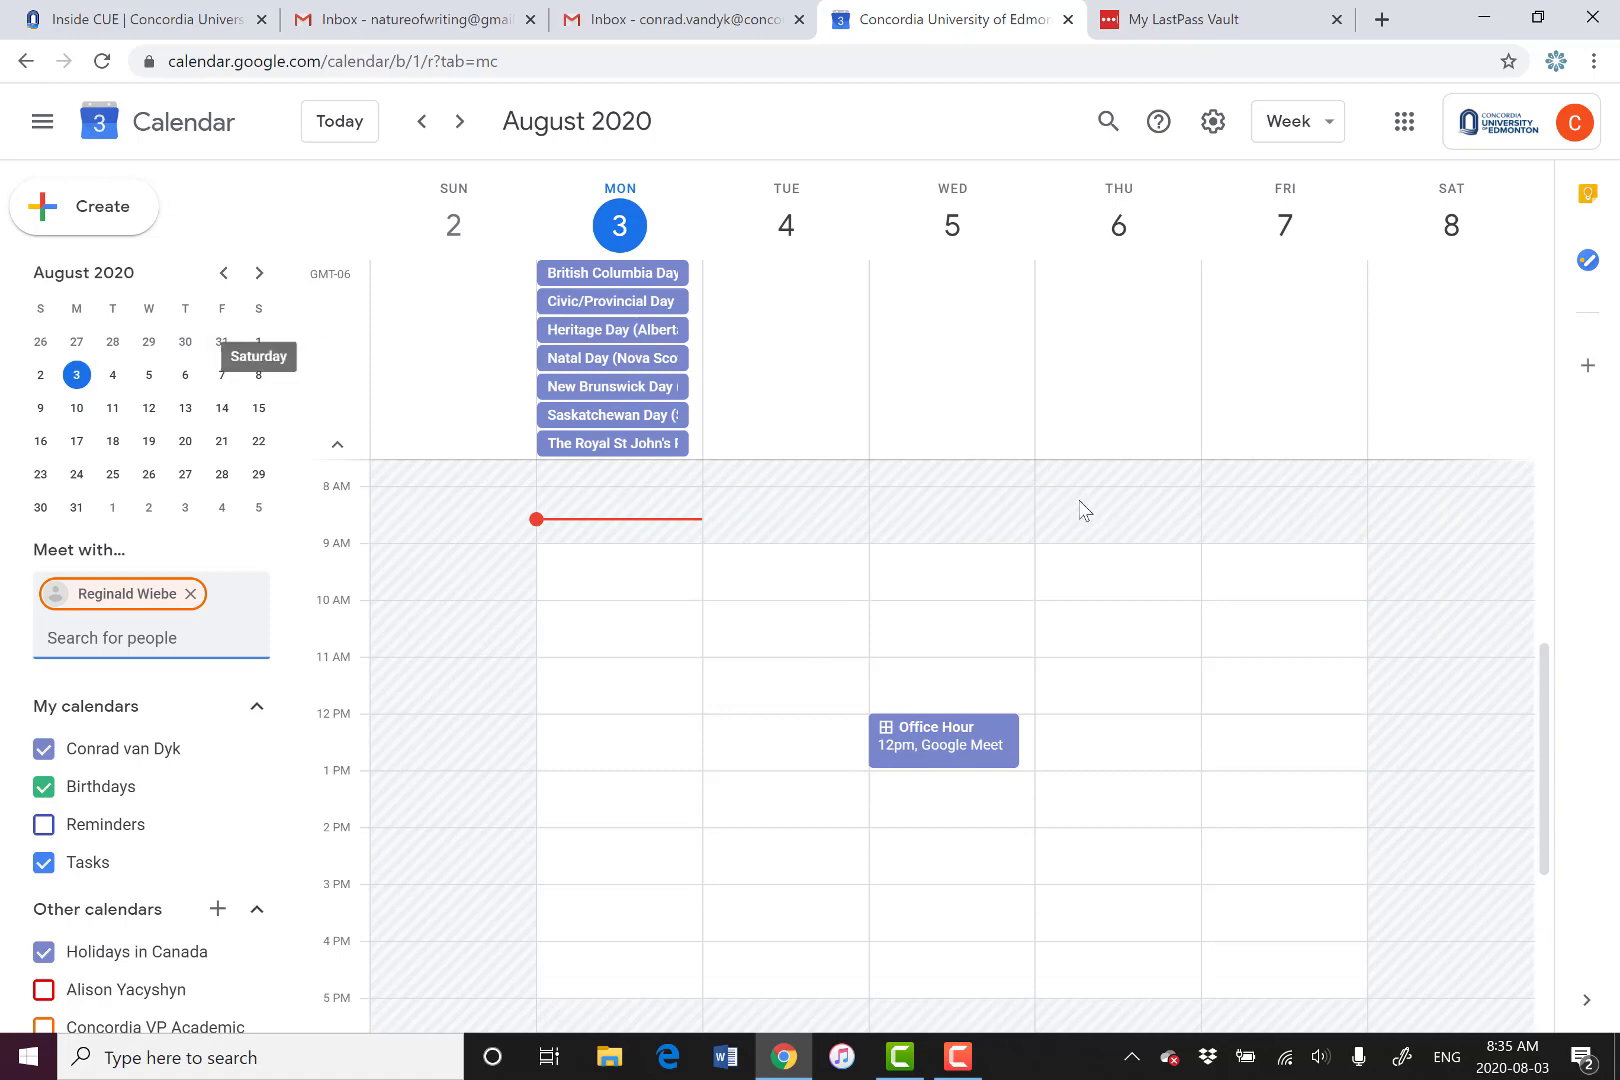
# - Check availability two weeks ahead, then return to the August 2–8 week
pyautogui.click(461, 123)
pyautogui.click(463, 124)
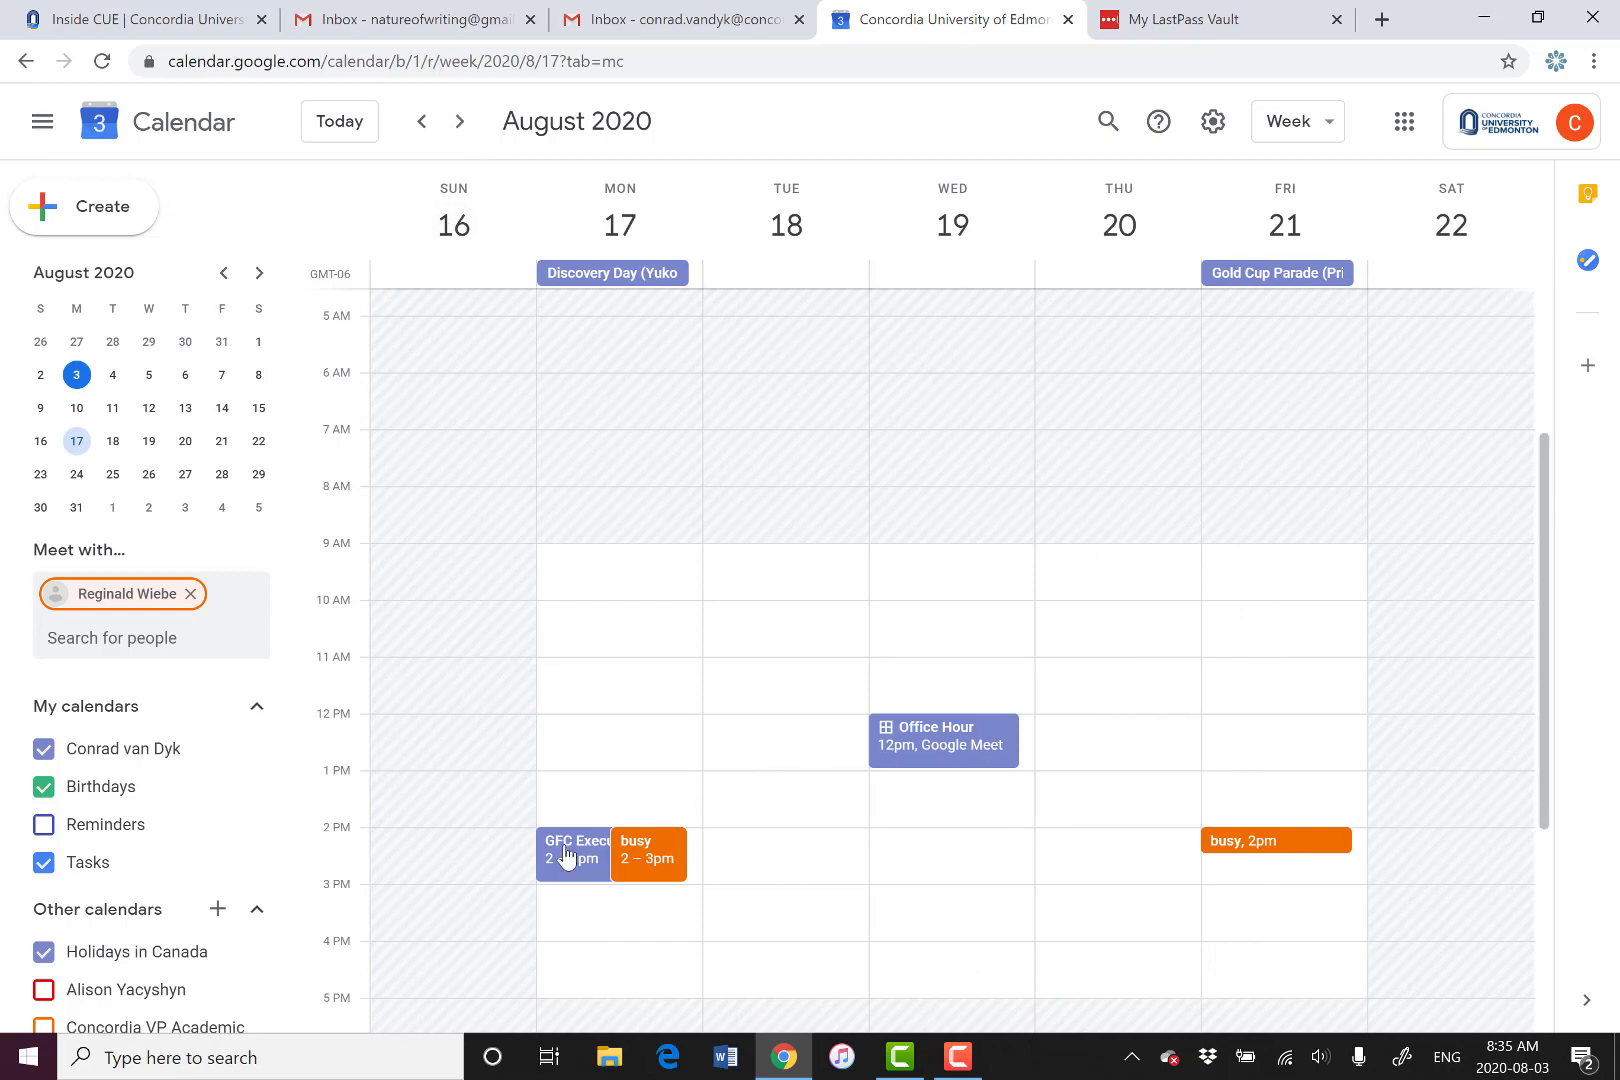
pyautogui.click(423, 122)
pyautogui.click(423, 122)
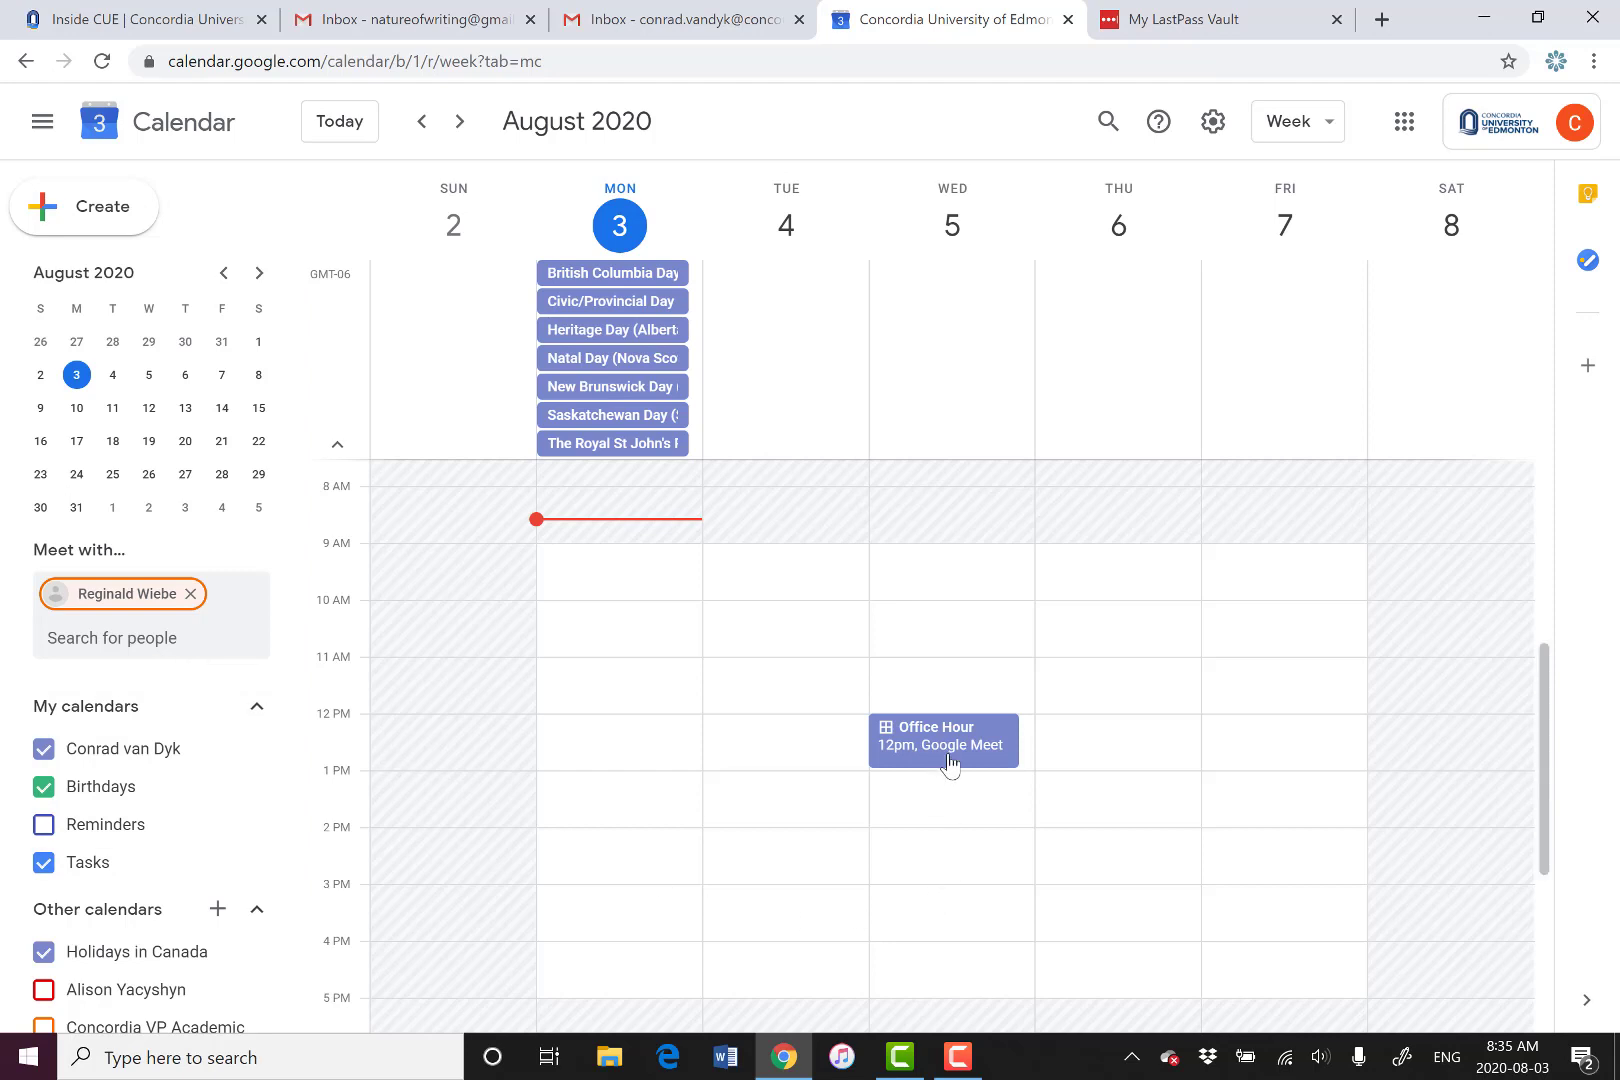
# - Remove the colleague overlay and open Office Hour's public appointment page
pyautogui.click(192, 594)
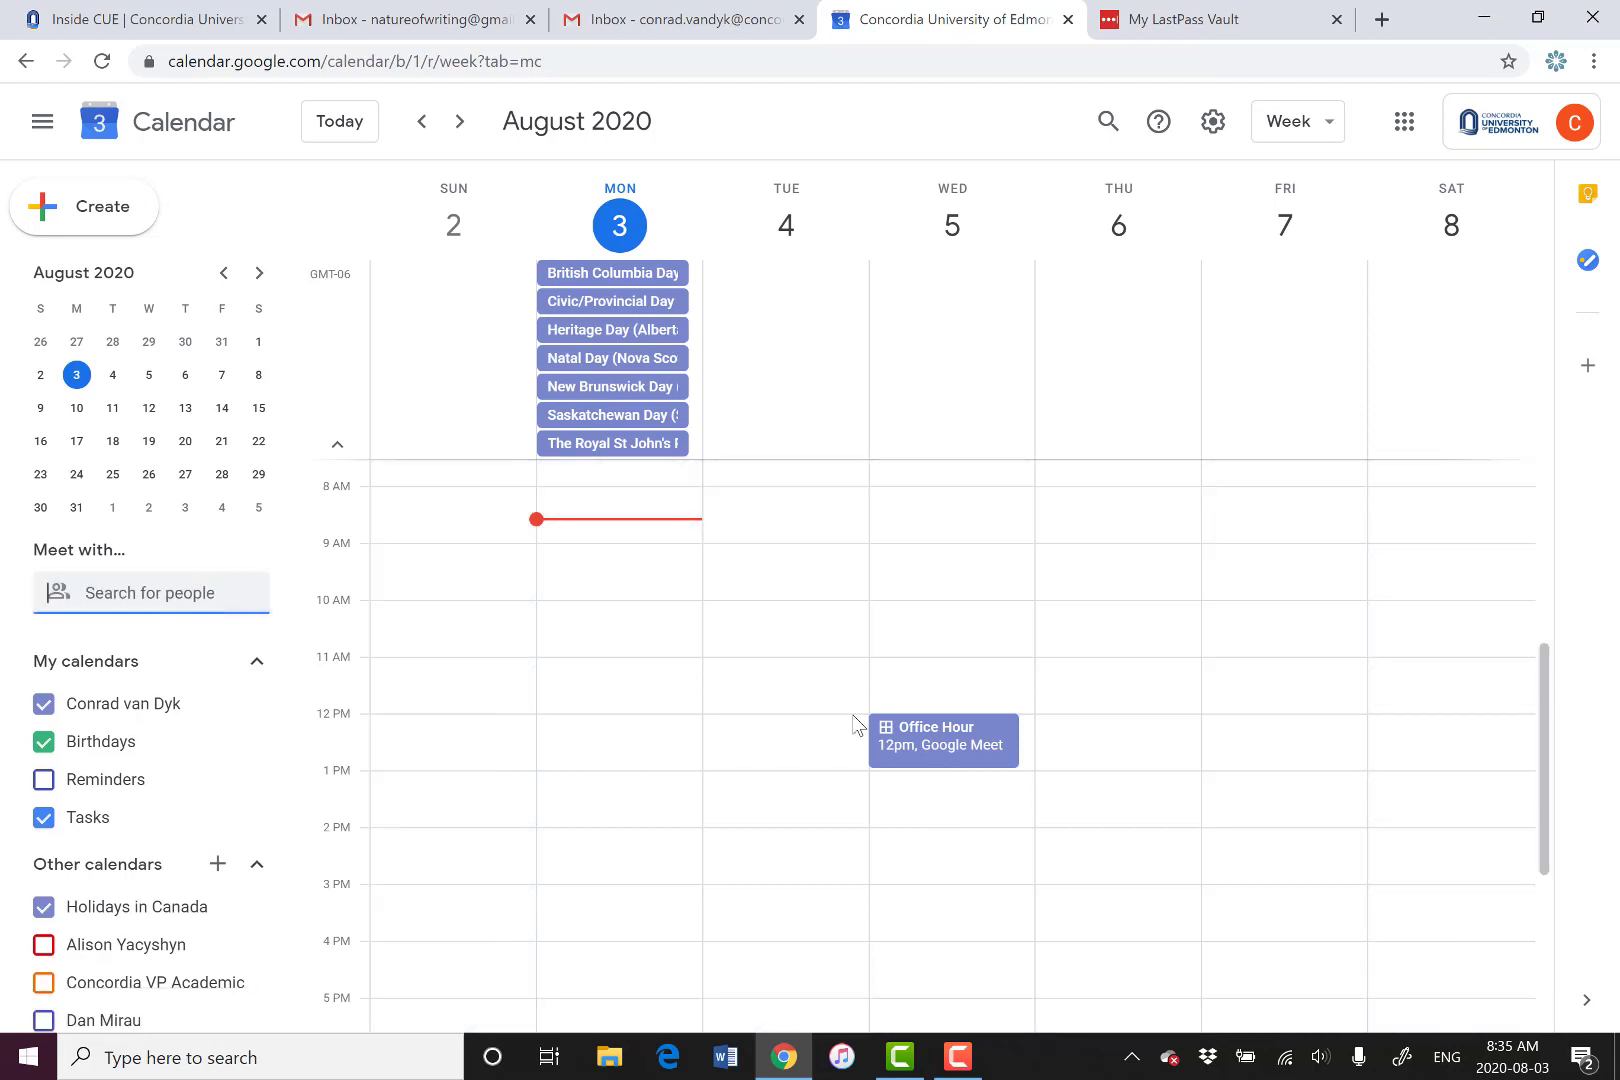
pyautogui.click(962, 744)
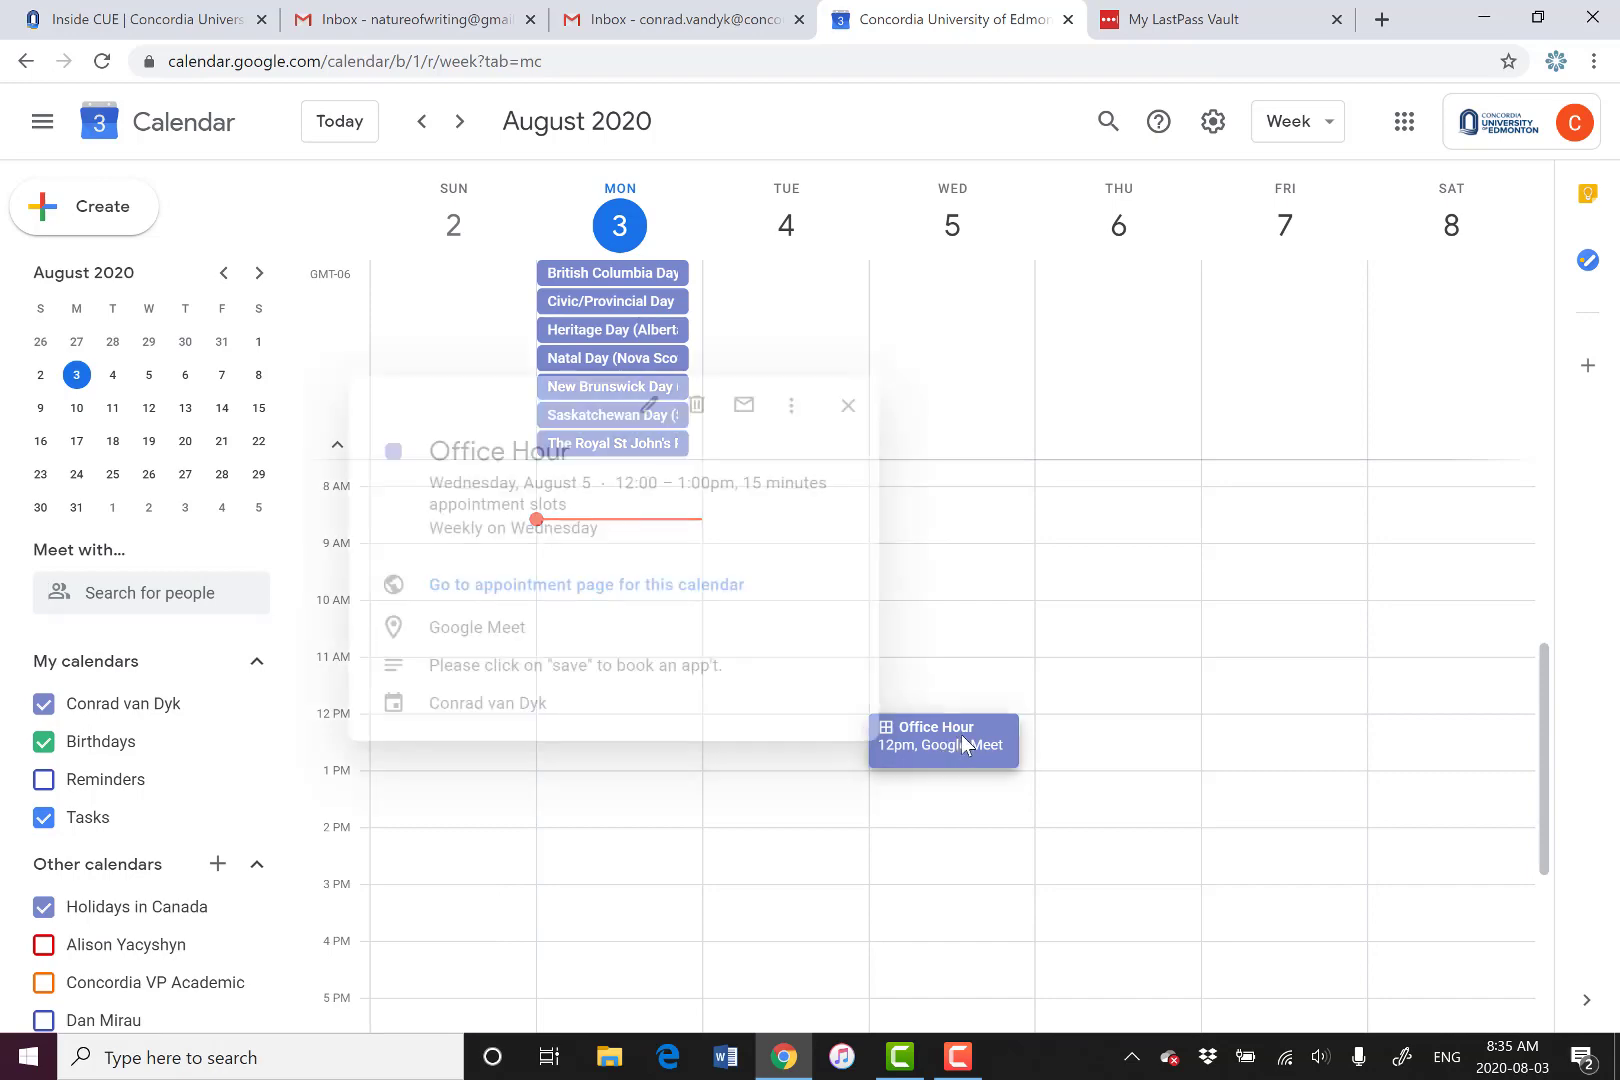
pyautogui.click(571, 584)
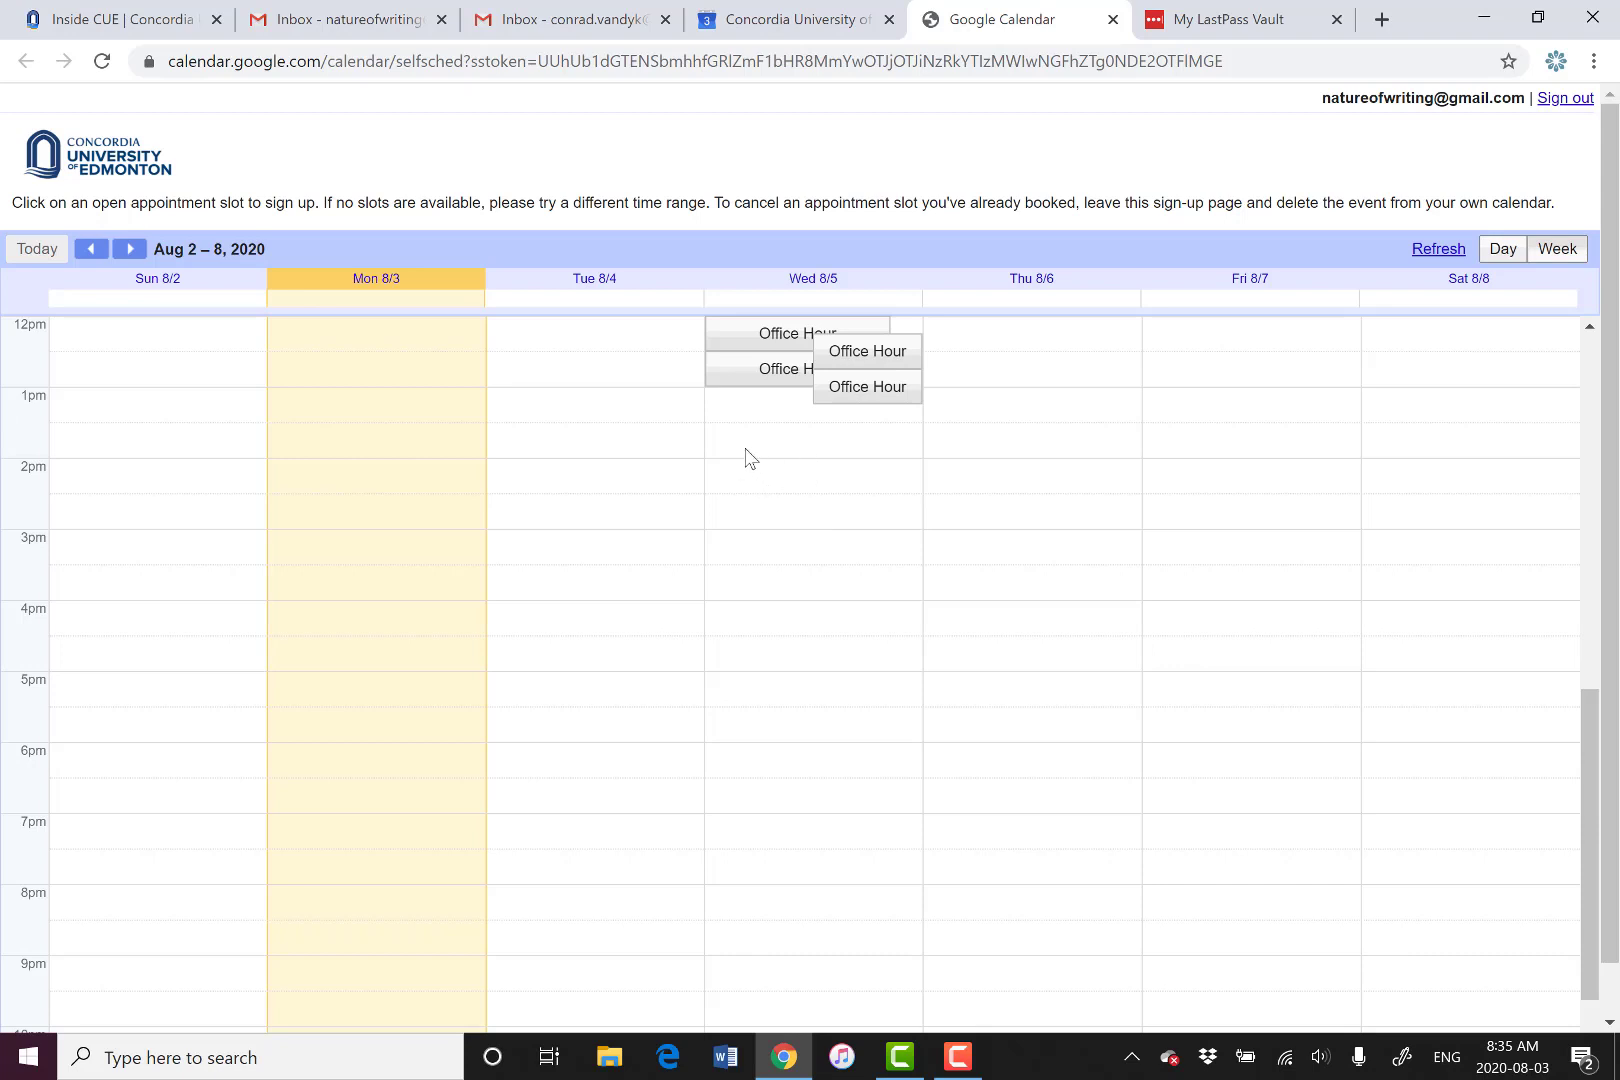
pyautogui.click(578, 62)
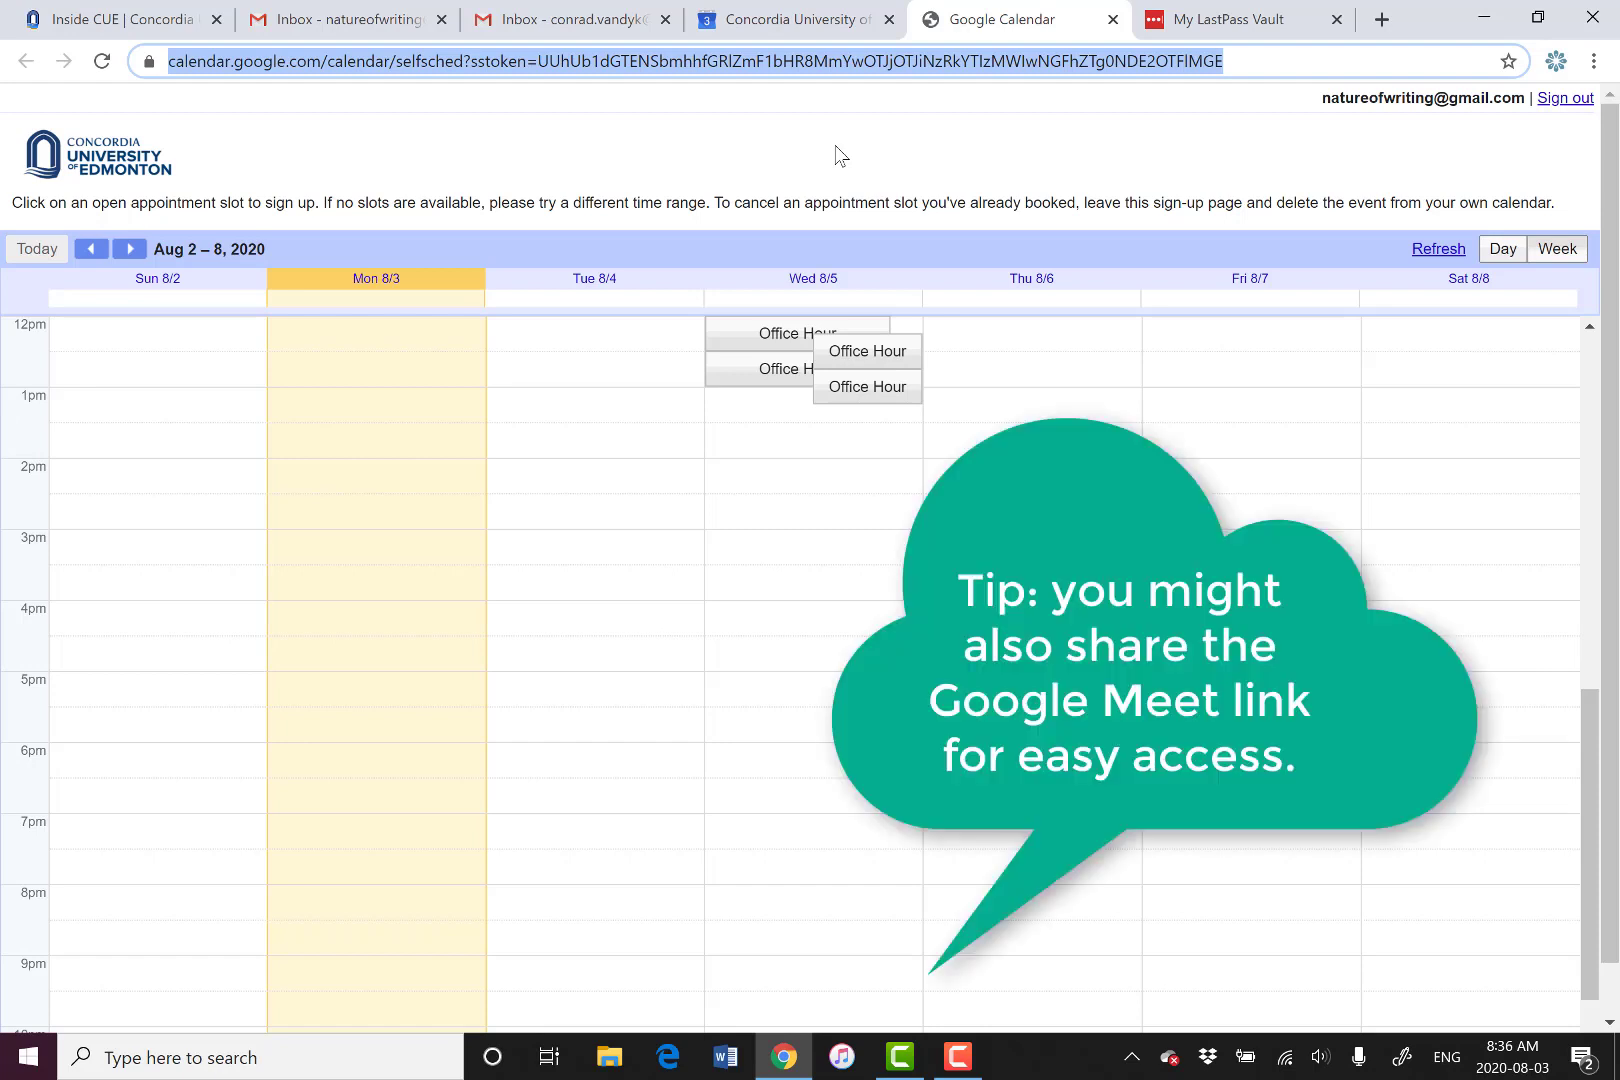
pyautogui.click(750, 342)
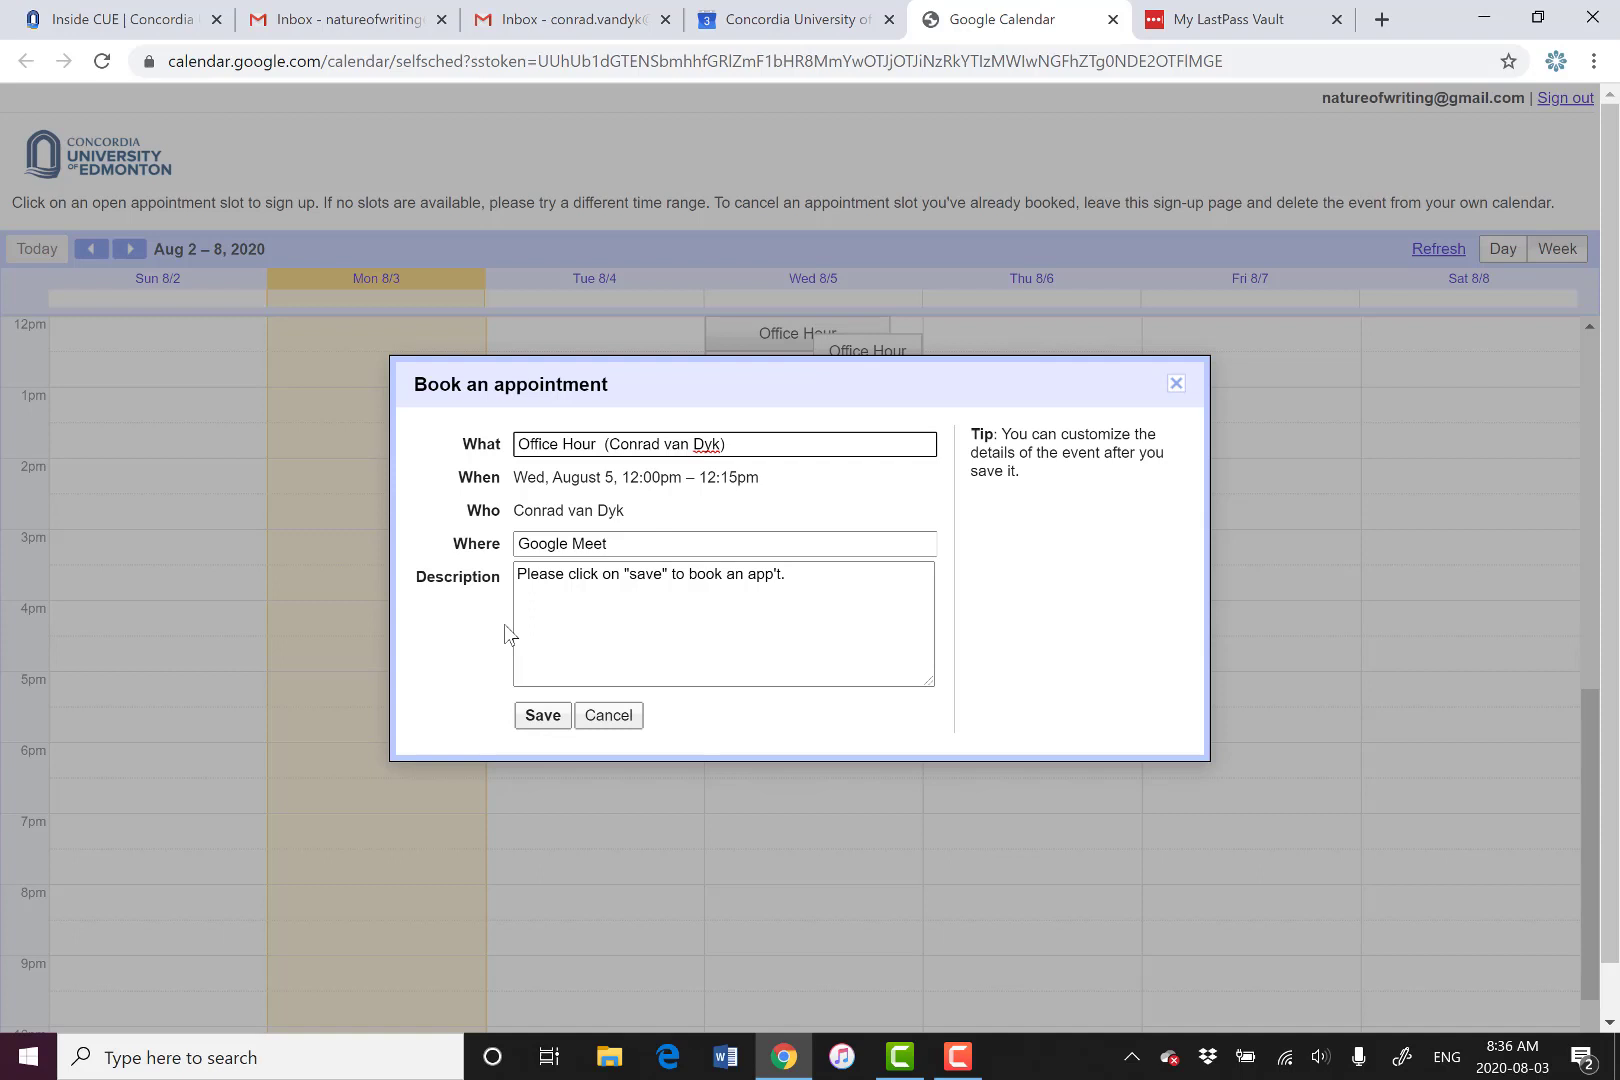
pyautogui.click(608, 716)
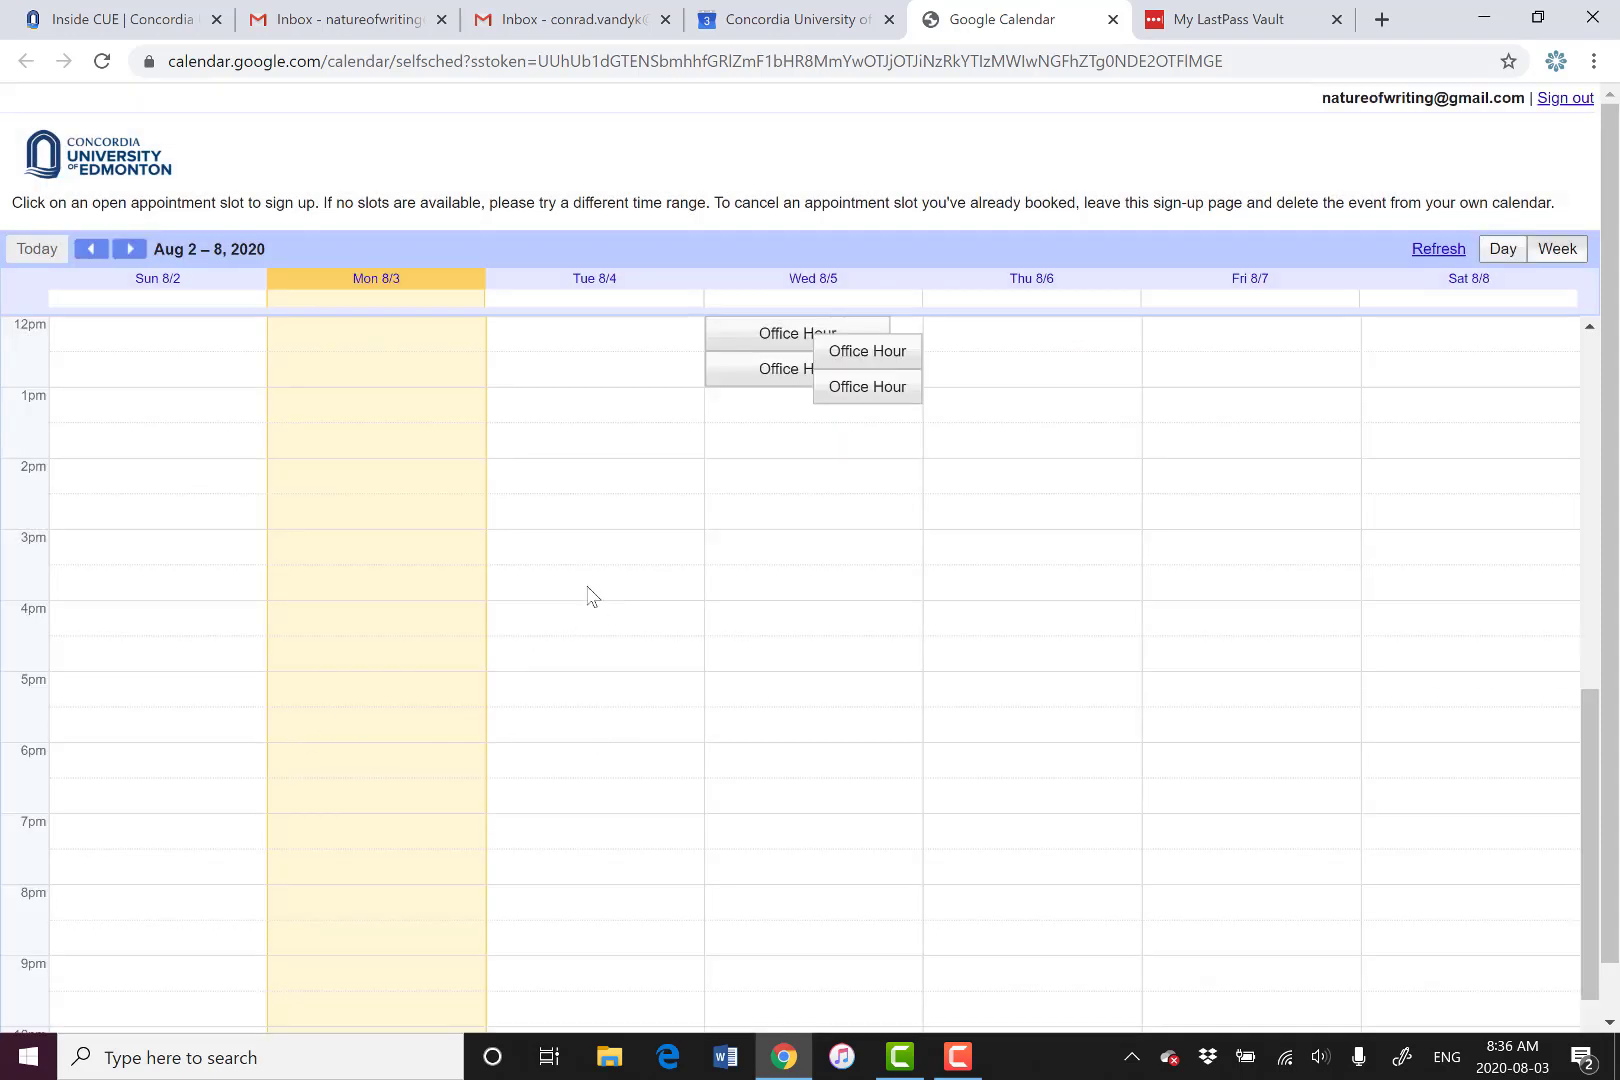